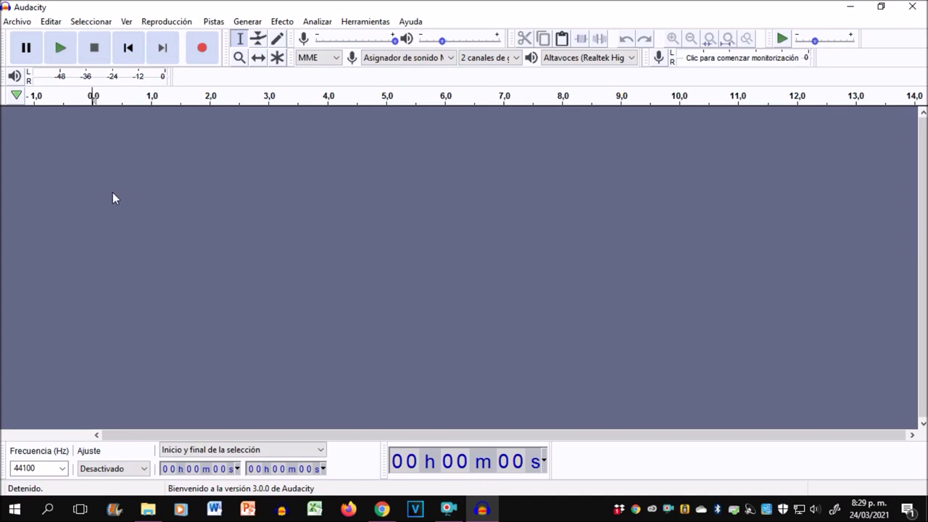
# Record about 12 seconds of voice with silent stretches at both ends on a new stereo track.
pyautogui.click(203, 49)
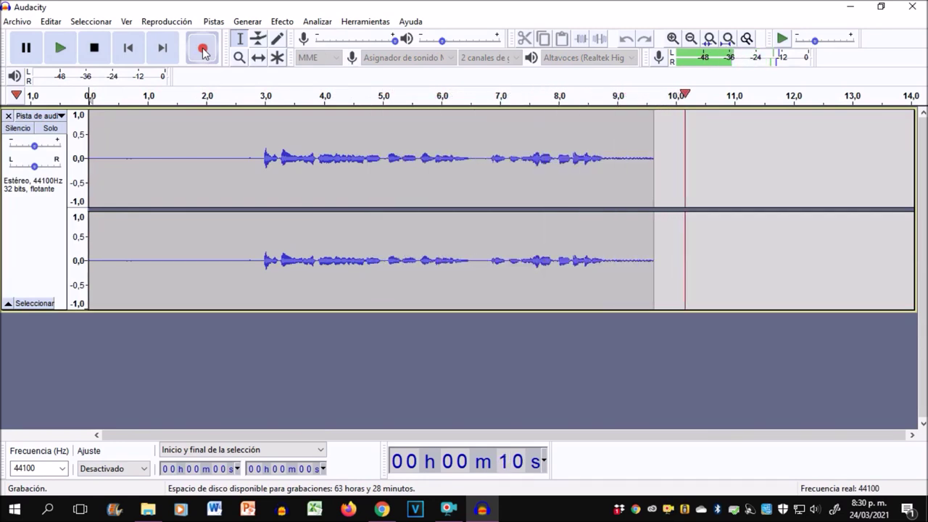
pyautogui.click(94, 47)
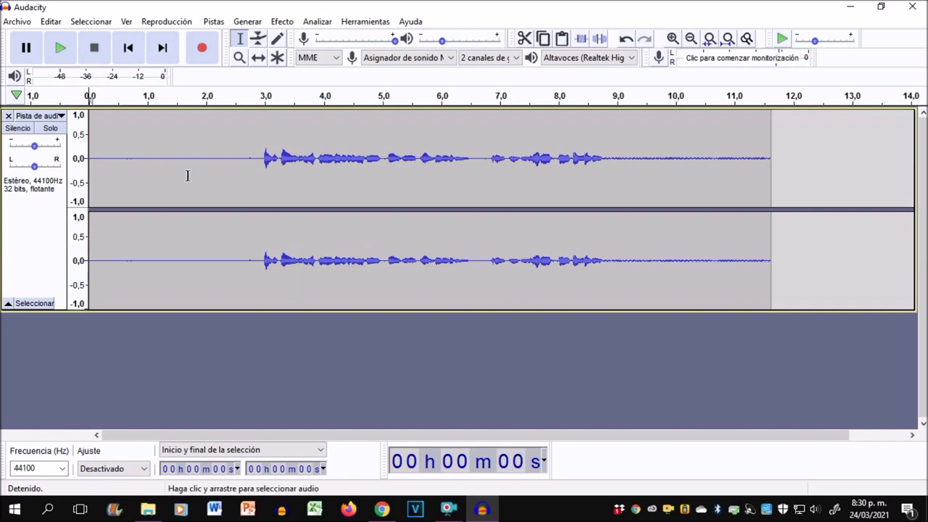
# Play the silent stretches from 0 to about 2.3 seconds and from about 9.2 to 11.3 seconds to check for background noise.
pyautogui.moveTo(224, 170); pyautogui.dragTo(84, 172)
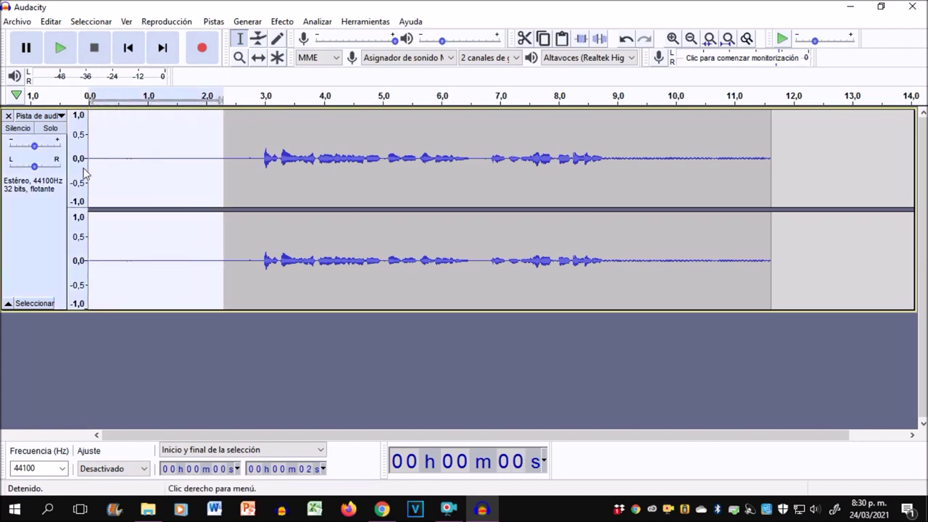
pyautogui.press('space')
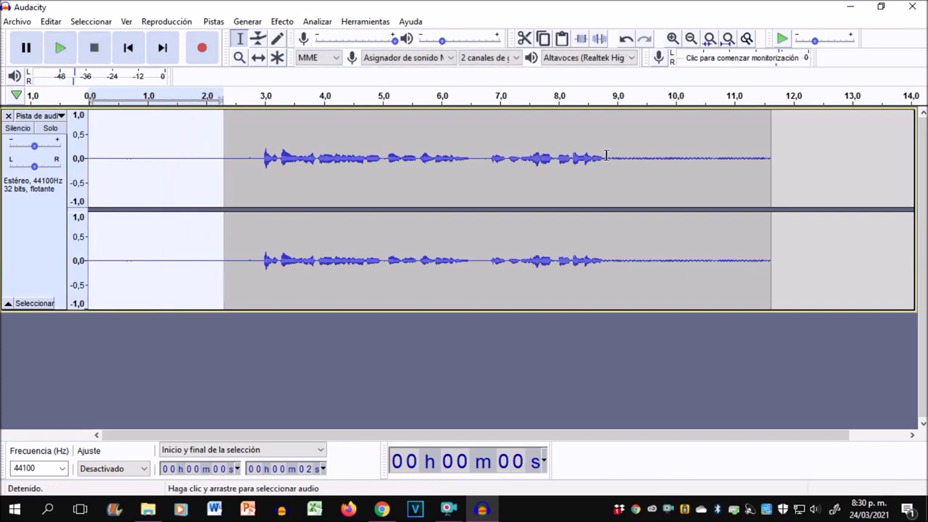
pyautogui.moveTo(631, 173); pyautogui.dragTo(753, 182)
pyautogui.press('space')
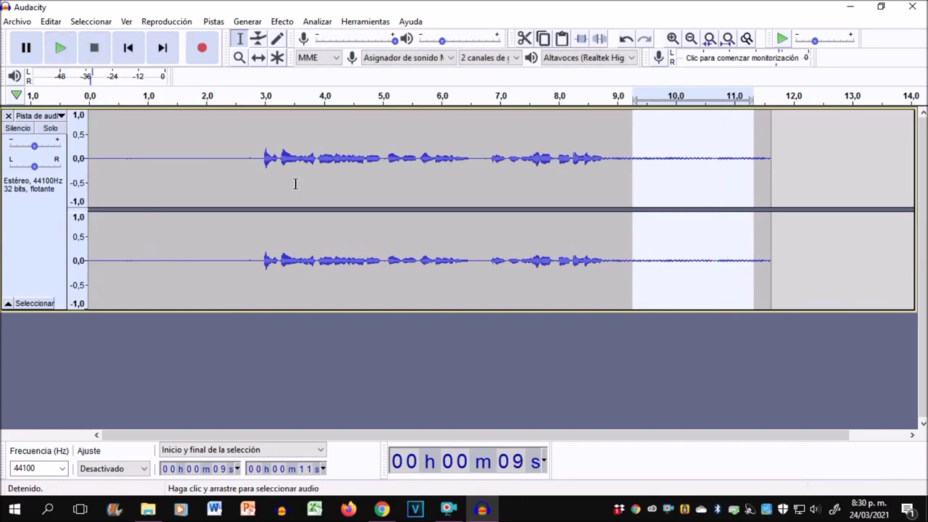
# Capture a Noise Reduction profile from the first 2.7 seconds or so of the recording.
pyautogui.moveTo(246, 170); pyautogui.dragTo(88, 173)
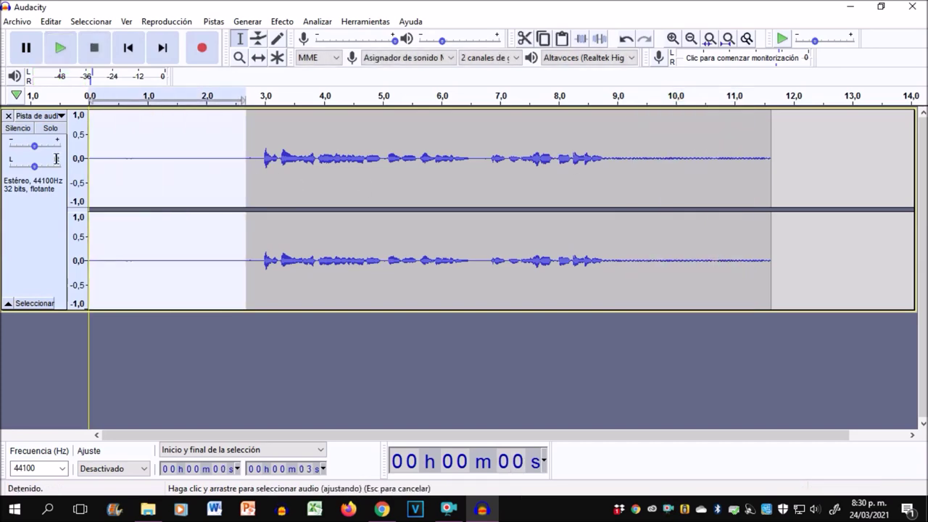
pyautogui.click(282, 21)
pyautogui.click(461, 361)
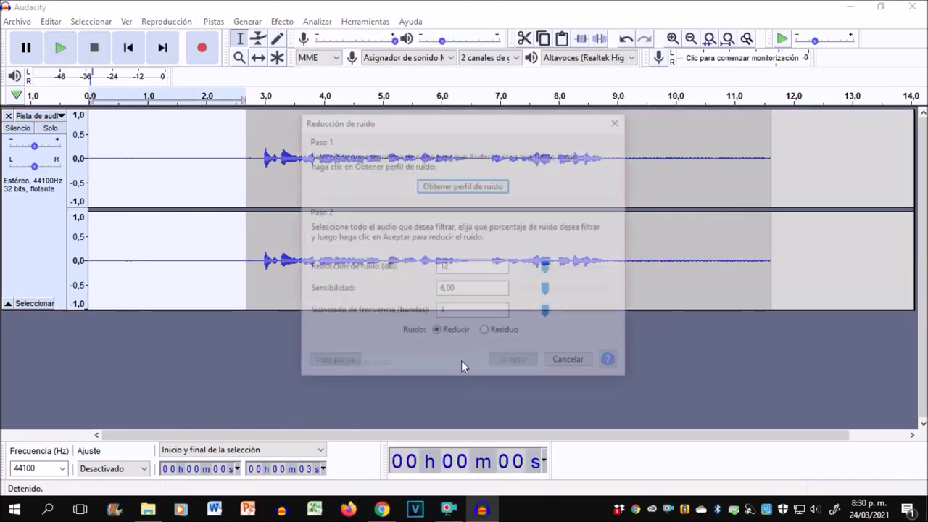
pyautogui.click(460, 185)
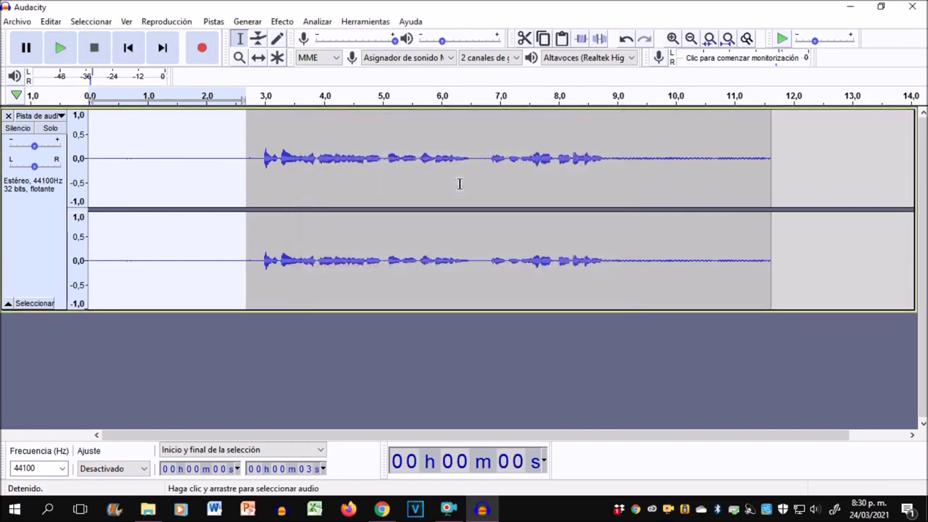
# Apply Noise Reduction to the entire recording with 12 dB reduction, sensitivity 6.00 and 3 frequency smoothing bands.
pyautogui.hotkey('ctrl', 'a')
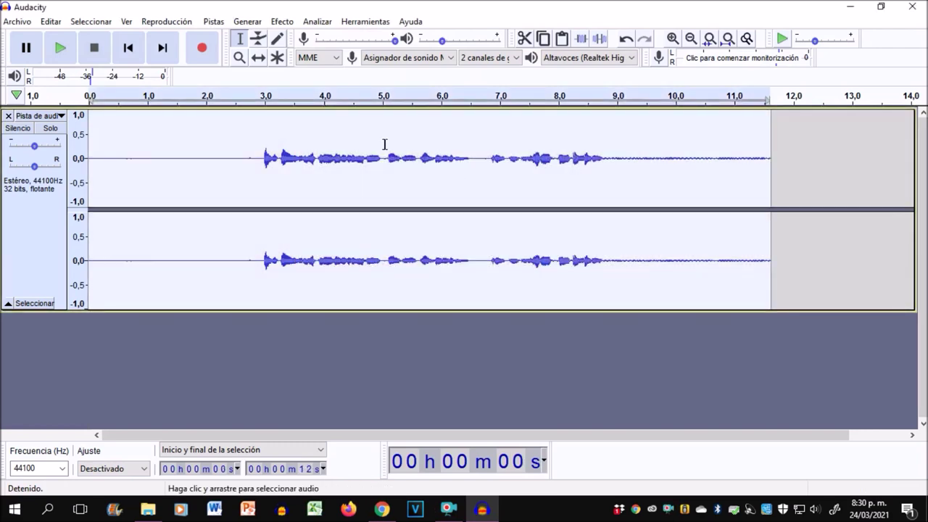
pyautogui.click(276, 26)
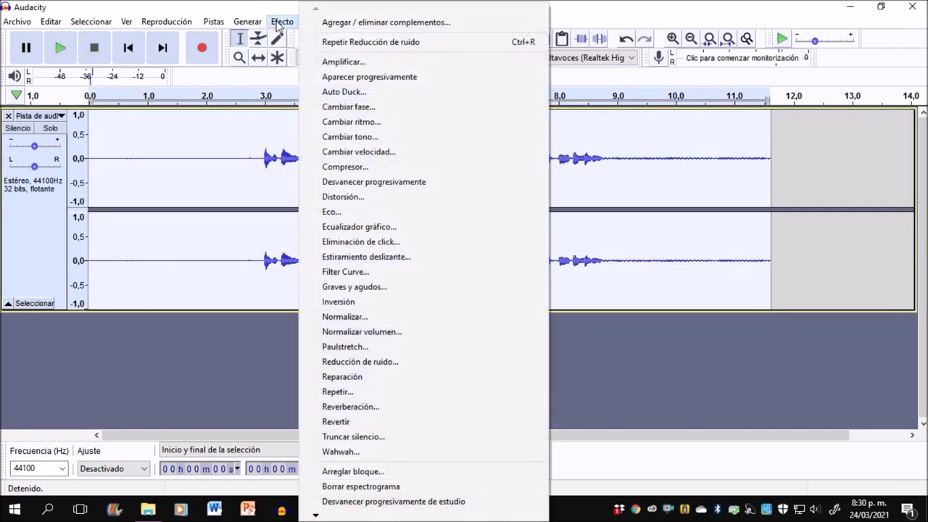
pyautogui.click(430, 360)
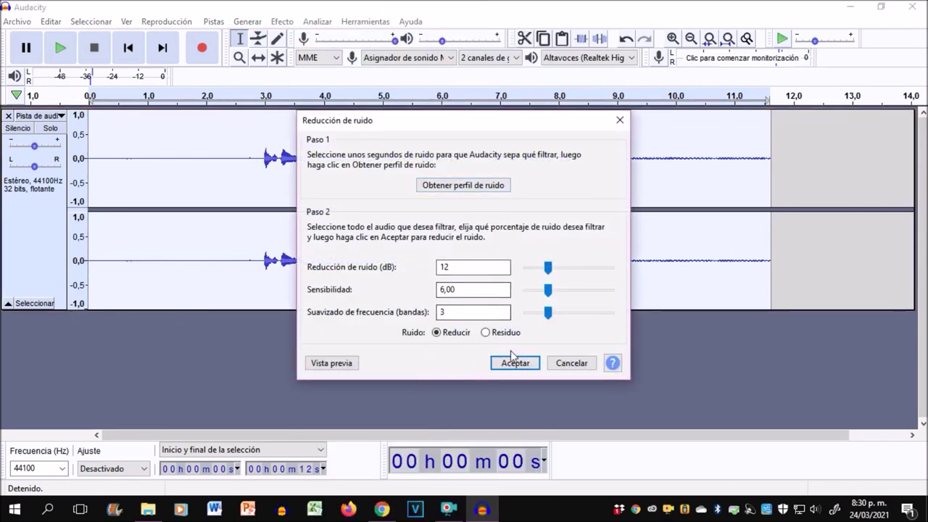
pyautogui.click(514, 362)
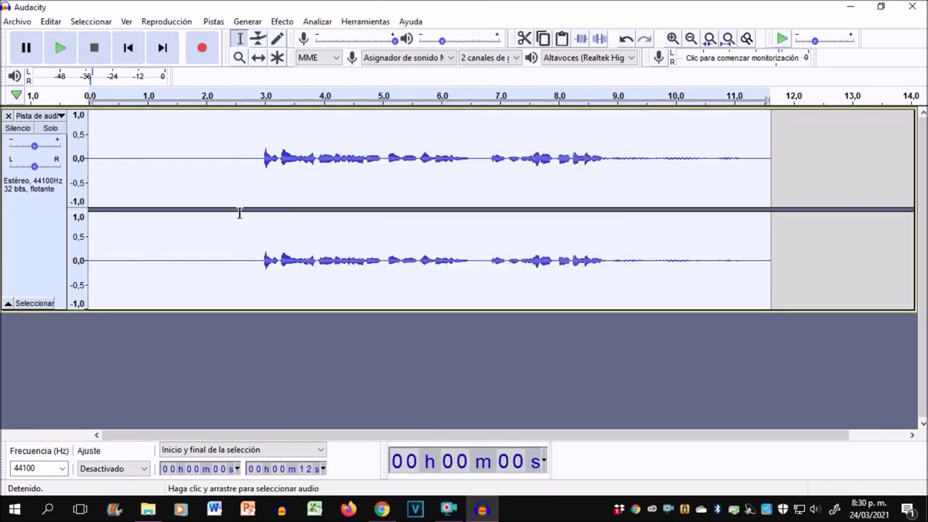
# Capture a new noise profile from the filtered silence before the voice, from 0 to about 2.9 seconds.
pyautogui.moveTo(256, 184); pyautogui.dragTo(71, 173)
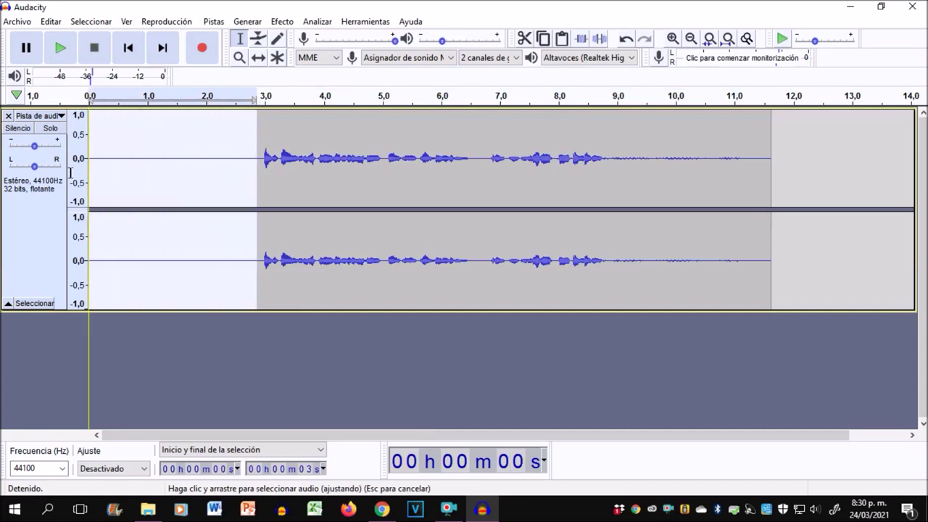
pyautogui.click(246, 21)
pyautogui.moveTo(282, 21)
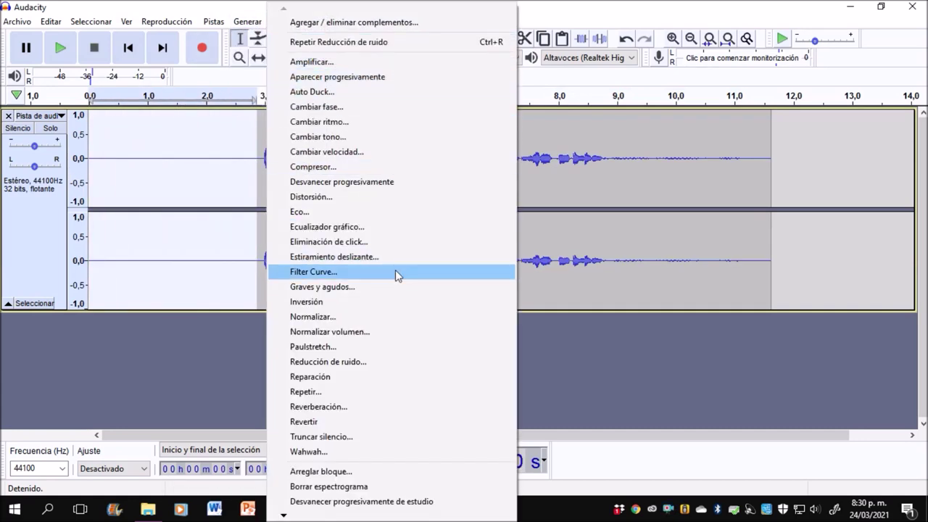
pyautogui.click(391, 361)
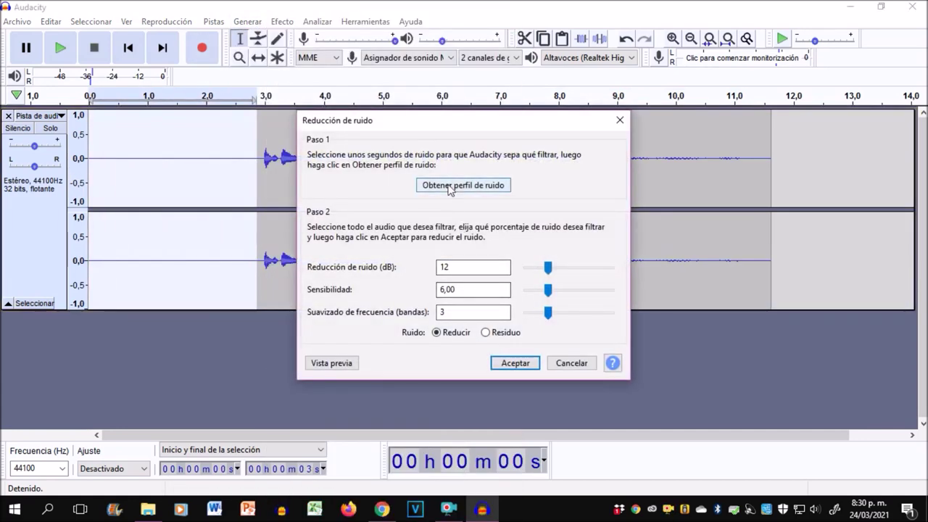
pyautogui.click(425, 185)
# Run Noise Reduction a second time on the whole recording using the new noise profile.
pyautogui.hotkey('ctrl', 'a')
pyautogui.click(282, 21)
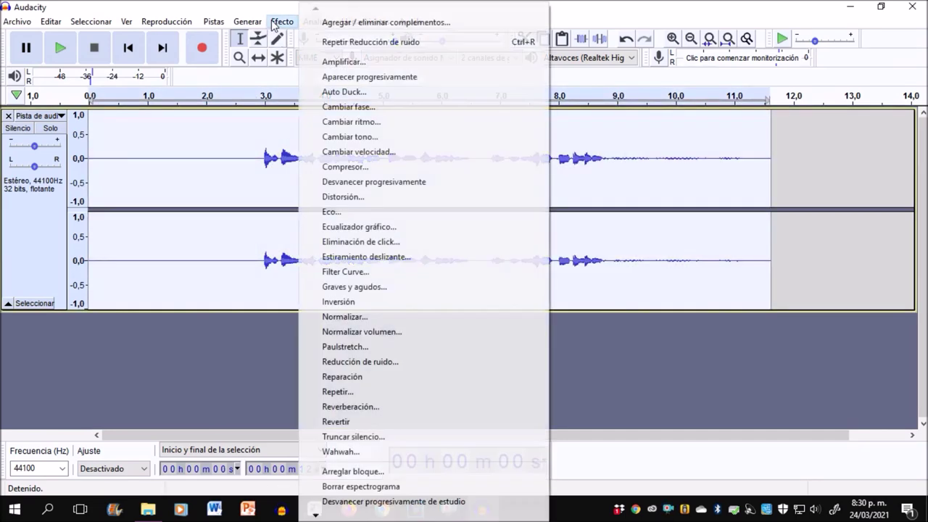
pyautogui.click(425, 362)
pyautogui.click(522, 361)
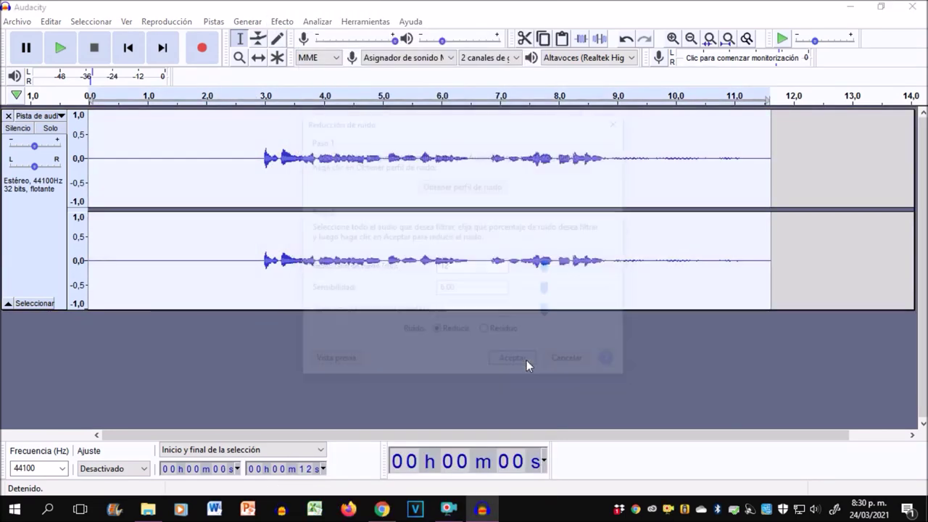
# Play the filtered stretch after the voice, from about 8.8 to 11.2 seconds, to check for remaining noise.
pyautogui.moveTo(608, 168); pyautogui.dragTo(747, 177)
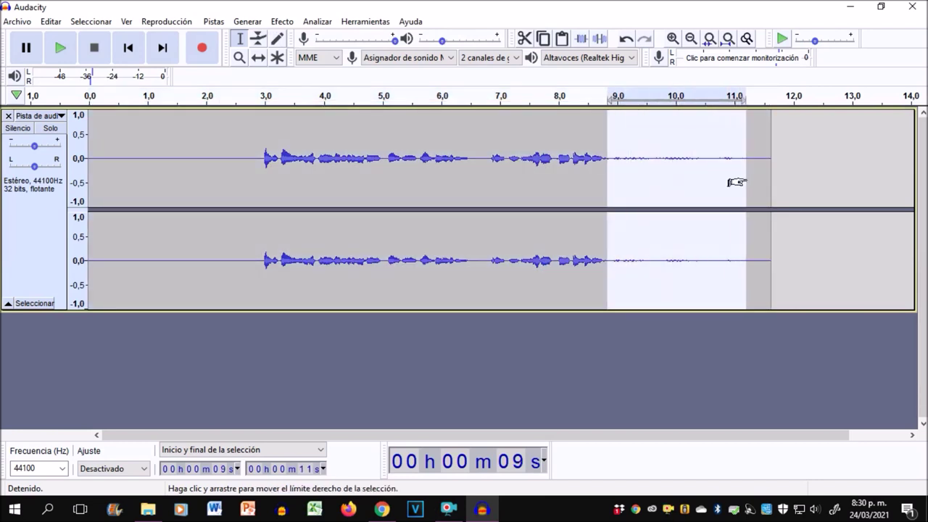
pyautogui.press('space')
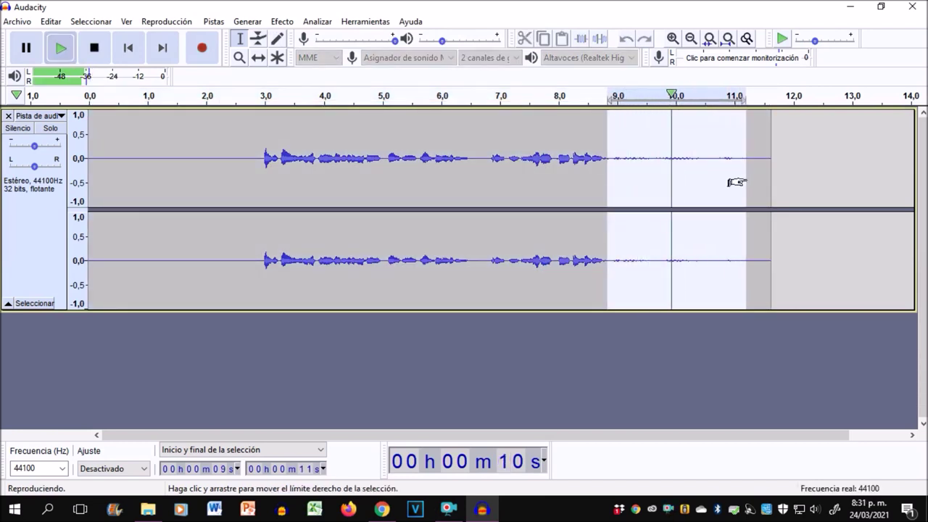
pyautogui.press('space')
# Undo both noise reductions and play the unfiltered voice from about 2.6 seconds.
pyautogui.click(259, 186)
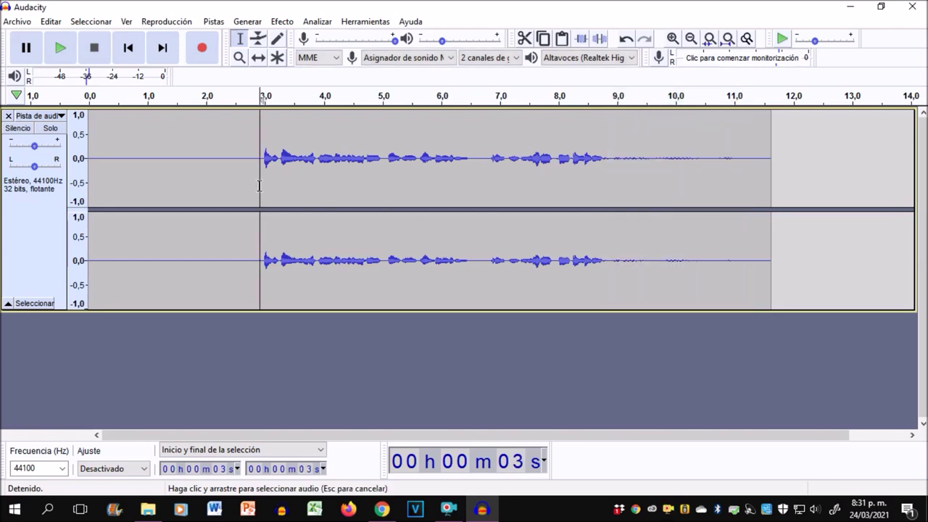
pyautogui.click(627, 40)
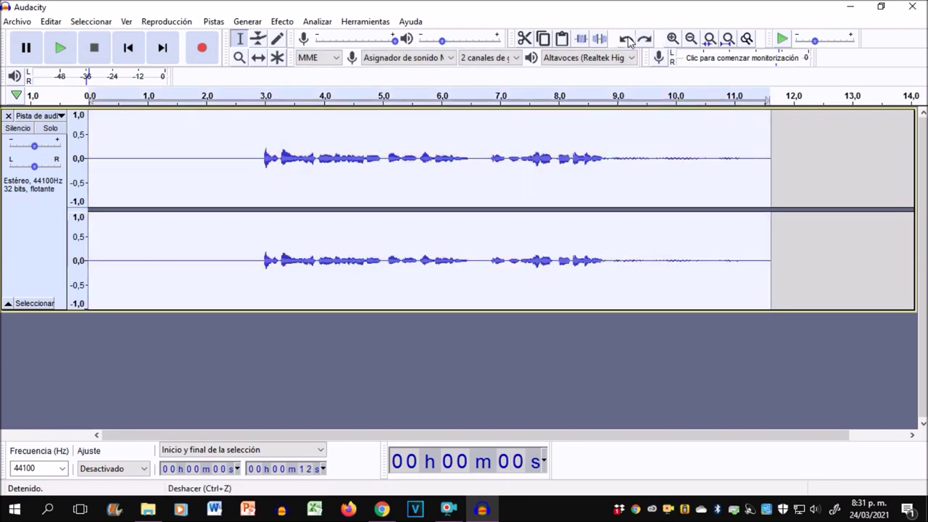
pyautogui.click(627, 40)
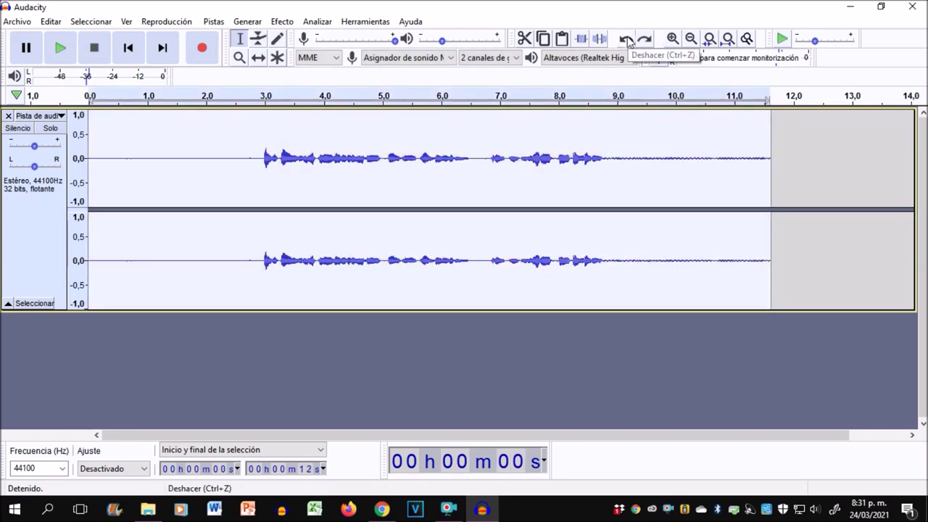
pyautogui.click(627, 40)
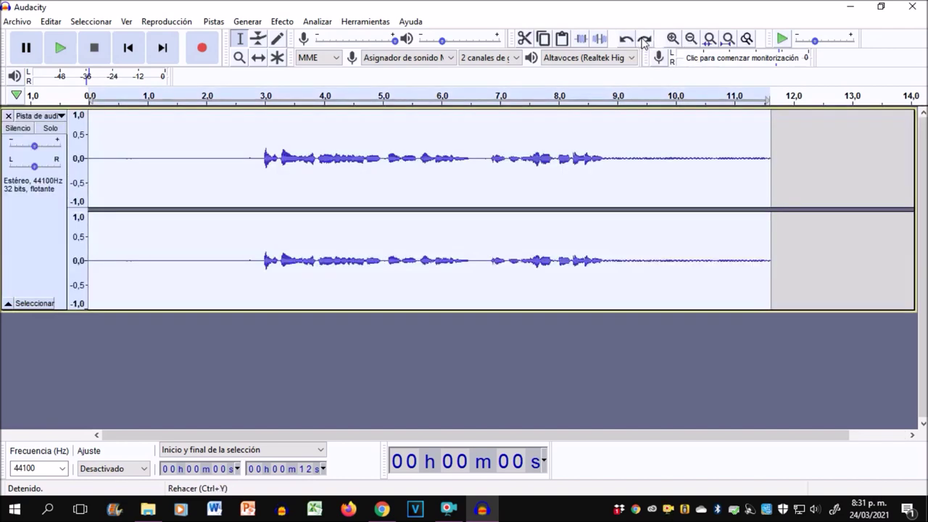
pyautogui.click(240, 170)
pyautogui.press('space')
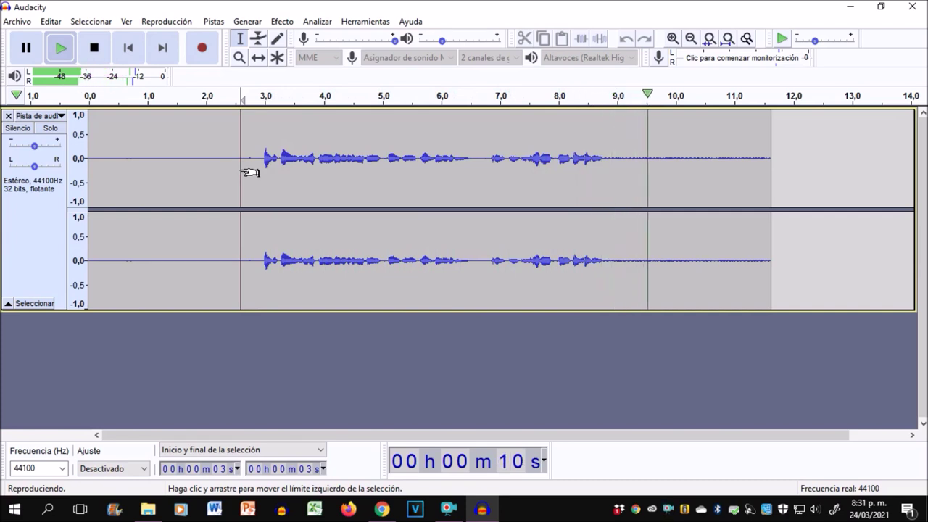
pyautogui.press('space')
# Redo both noise reductions and play the cleaned voice from just before it starts, at about 2.9 seconds.
pyautogui.click(645, 39)
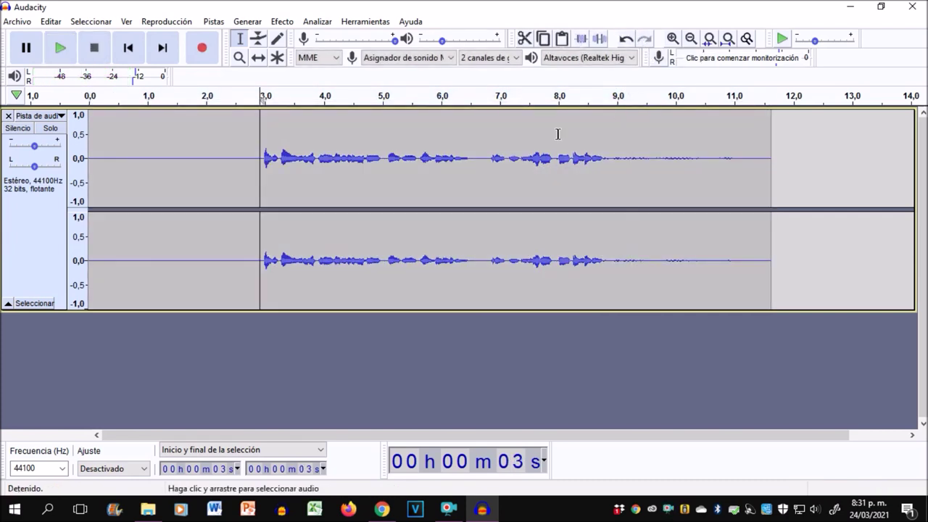
pyautogui.press('space')
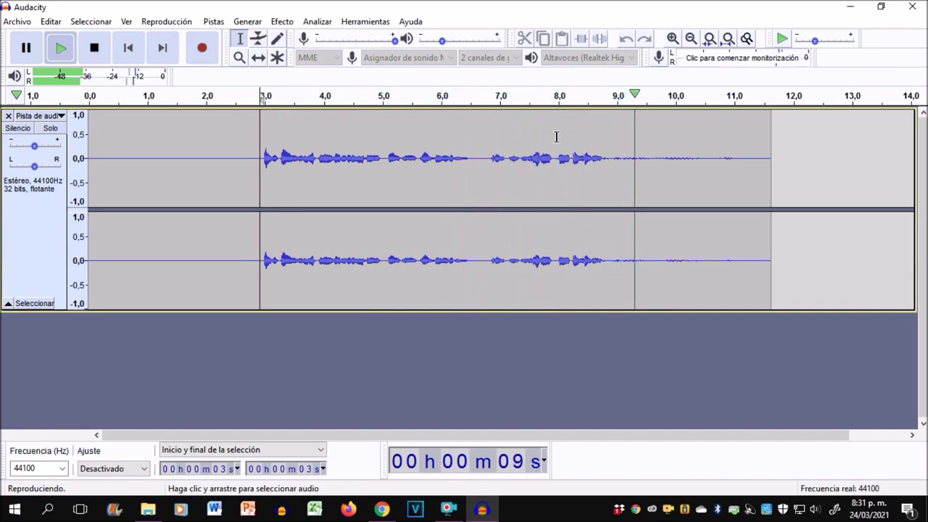
pyautogui.press('space')
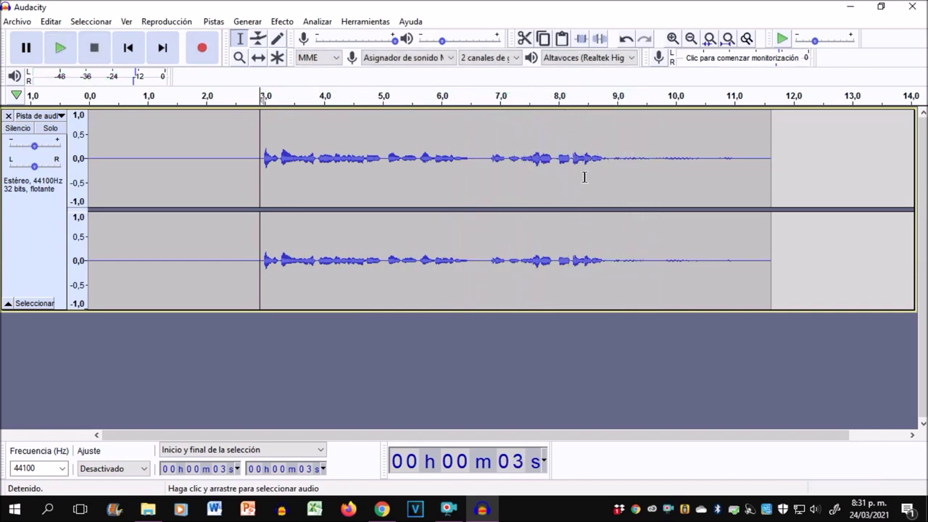
# Silence the leftover noise after the voice, from about 8.9 seconds to the end of the recording.
pyautogui.click(605, 190)
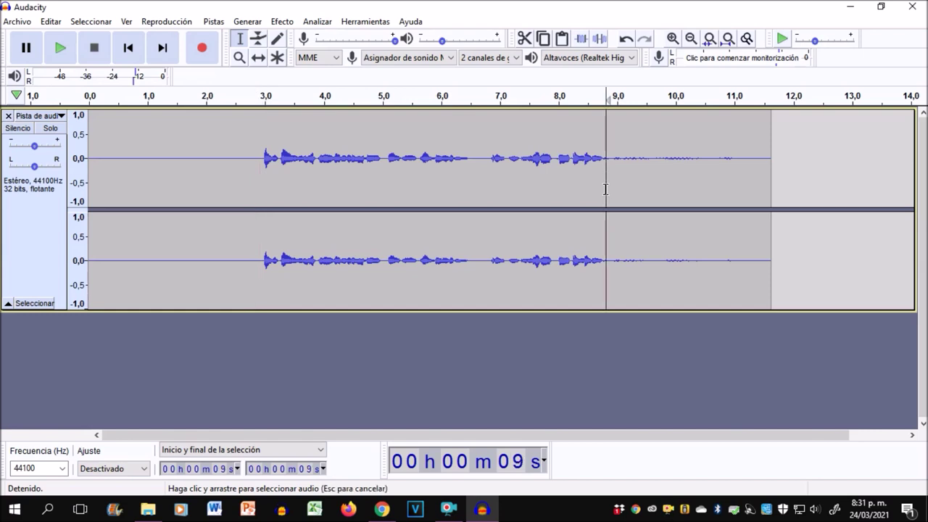
pyautogui.moveTo(594, 192); pyautogui.dragTo(586, 192)
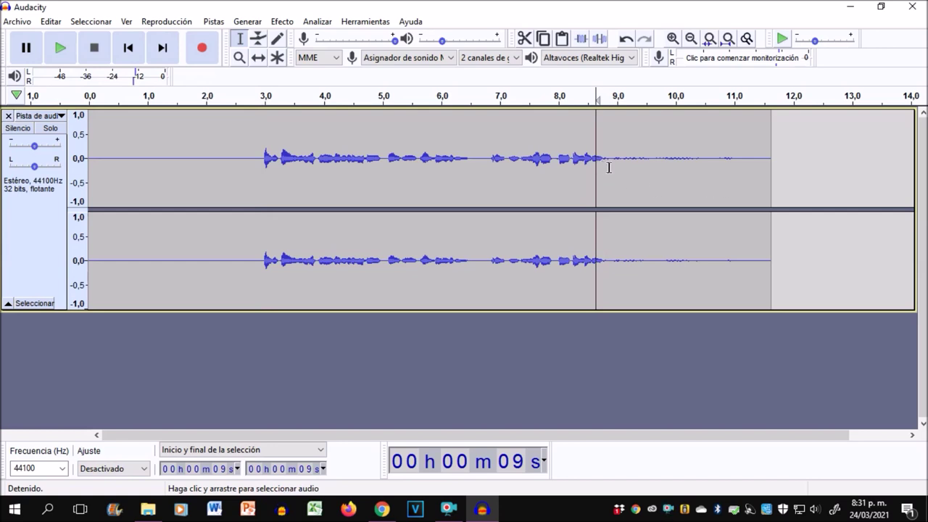
pyautogui.moveTo(609, 167); pyautogui.dragTo(770, 202)
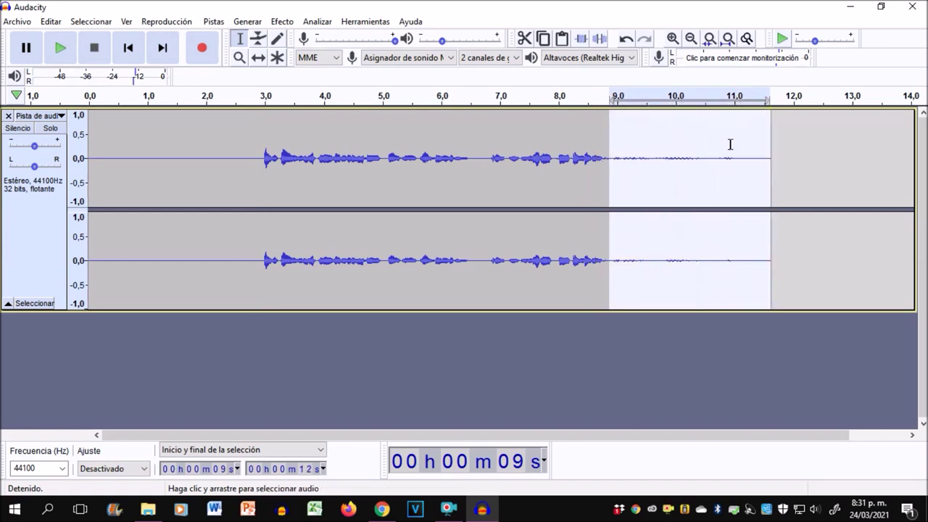
pyautogui.click(598, 40)
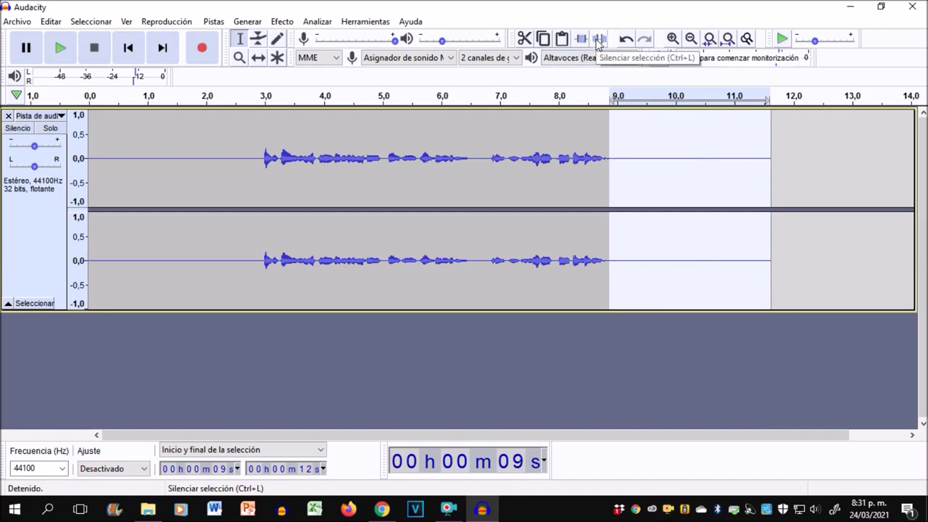
# Duplicate the entire cleaned voice onto a second track, mute the original and solo the copy.
pyautogui.click(484, 187)
pyautogui.click(308, 200)
pyautogui.hotkey('ctrl', 'a')
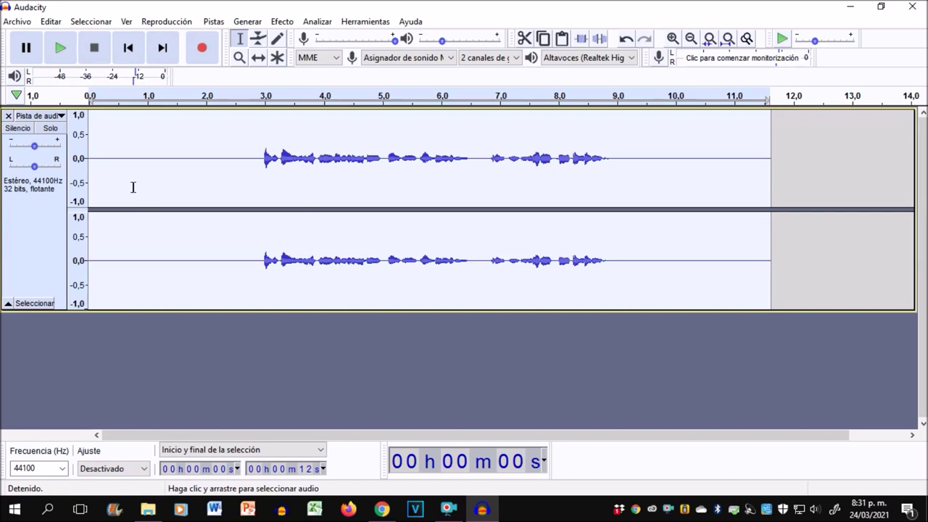
pyautogui.hotkey('ctrl', 'd')
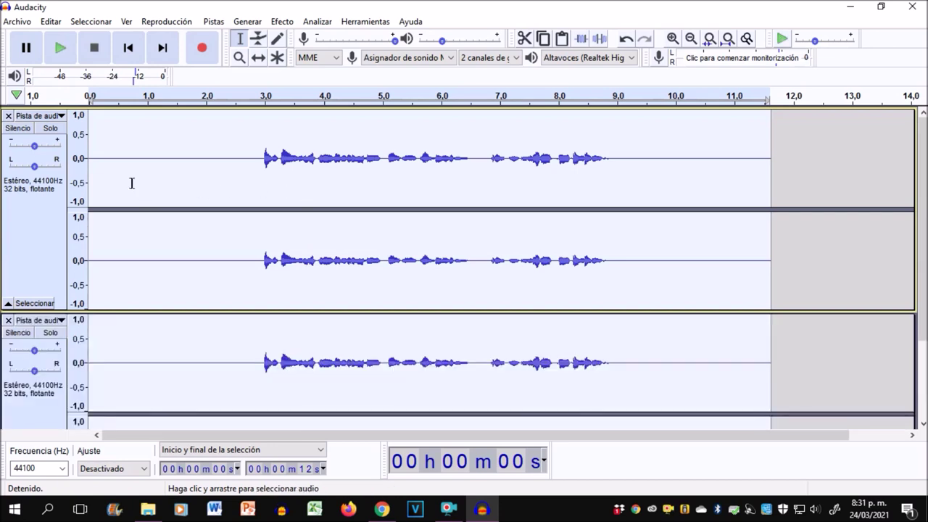
pyautogui.click(18, 128)
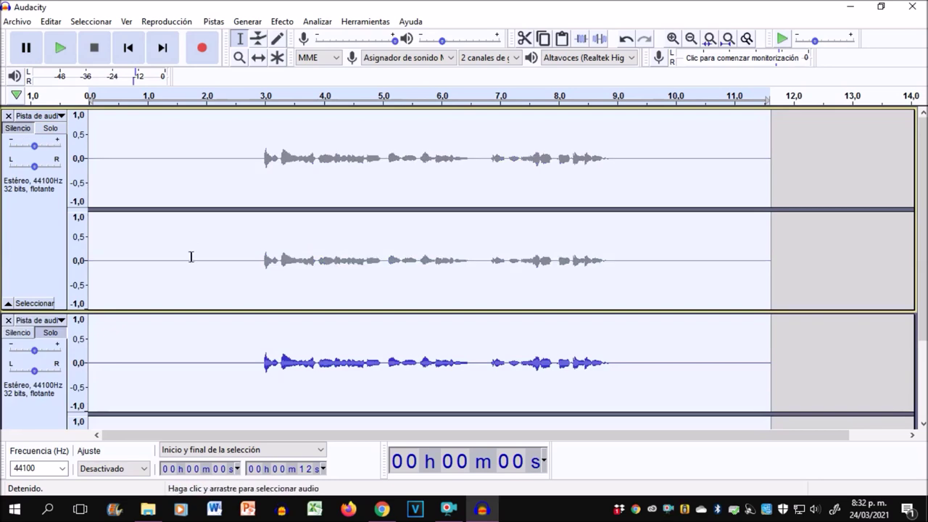
# Apply the graphic equalizer's factory bass boost preset (Realce de graves) to the entire duplicate voice track.
pyautogui.click(278, 250)
pyautogui.scroll(-3, 507, 262)
pyautogui.doubleClick(381, 265)
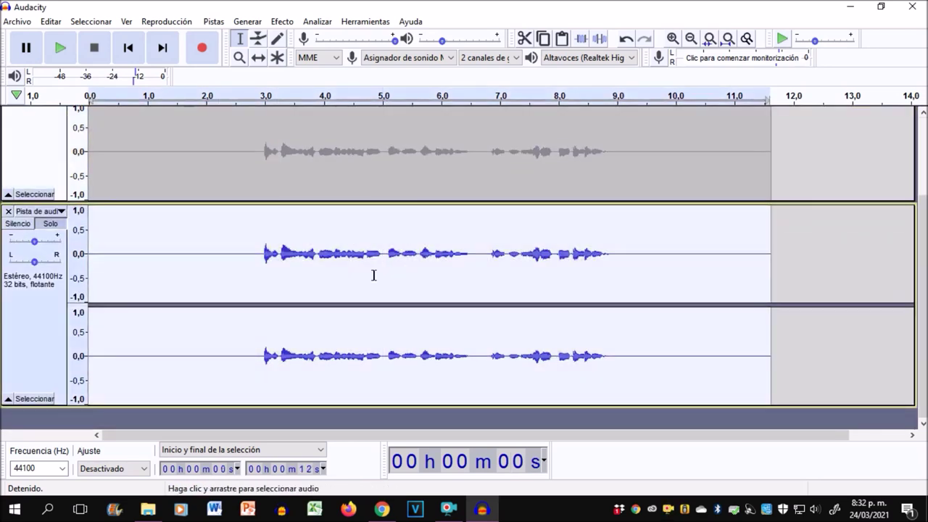
pyautogui.click(280, 22)
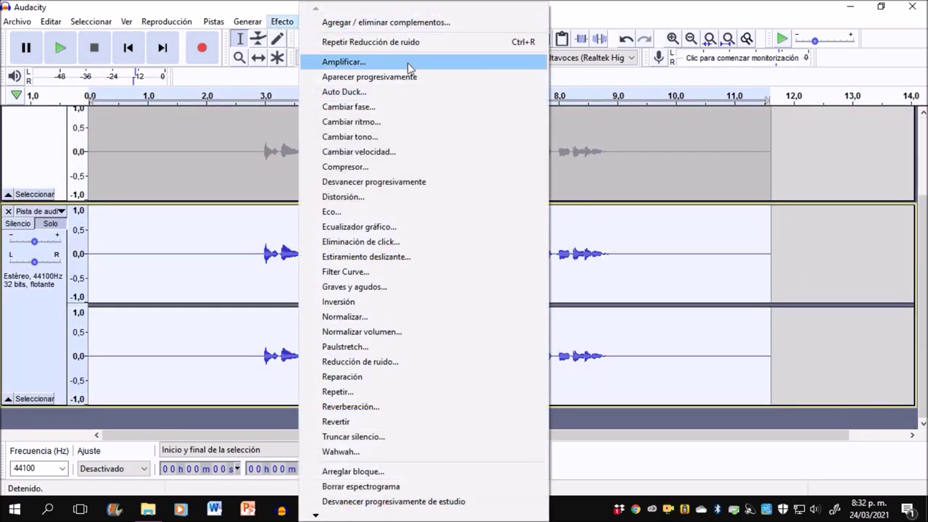
pyautogui.click(383, 232)
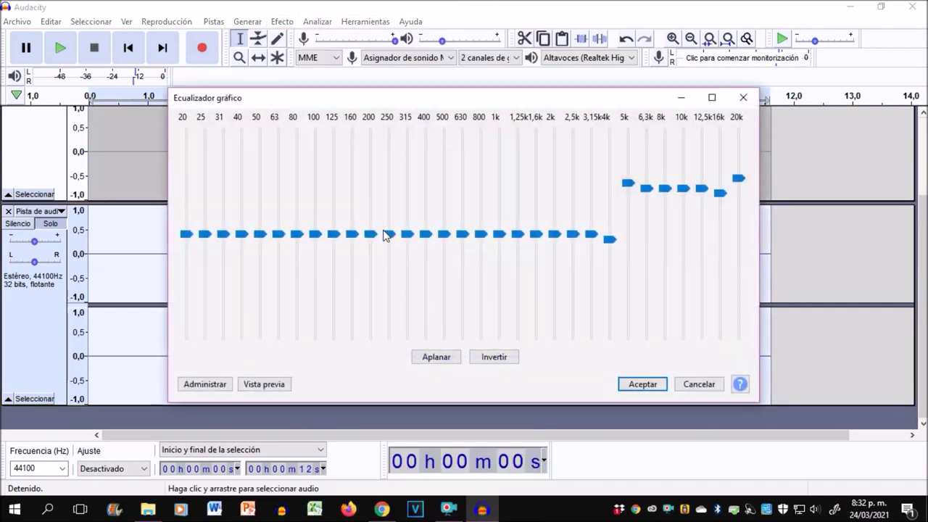
pyautogui.moveTo(385, 235)
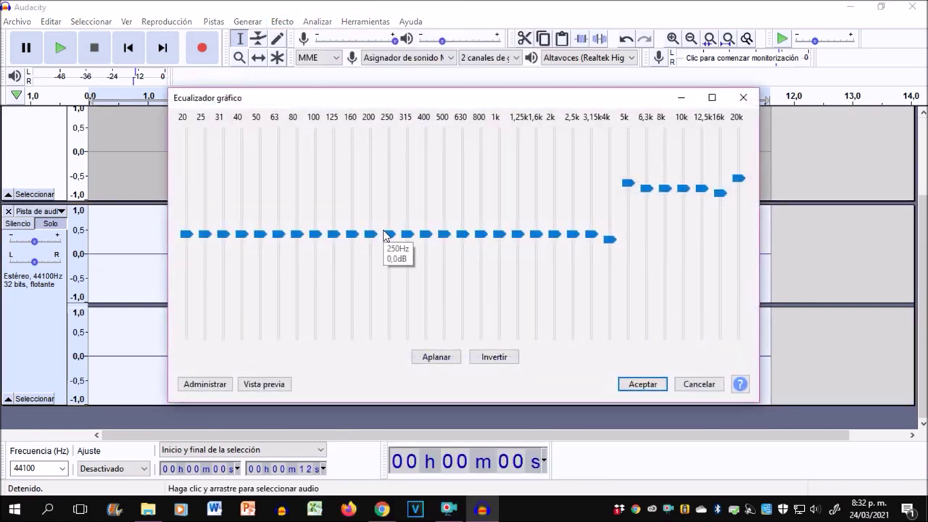
pyautogui.click(205, 384)
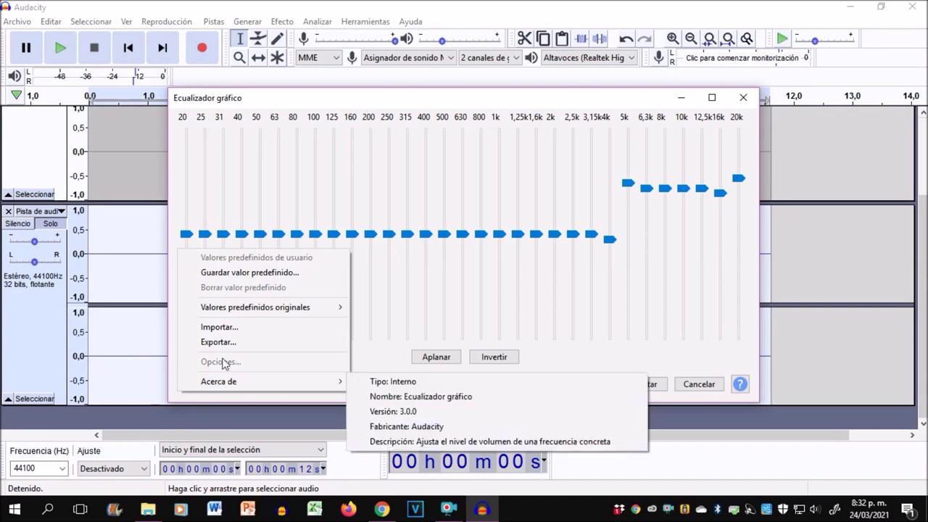
pyautogui.moveTo(341, 311)
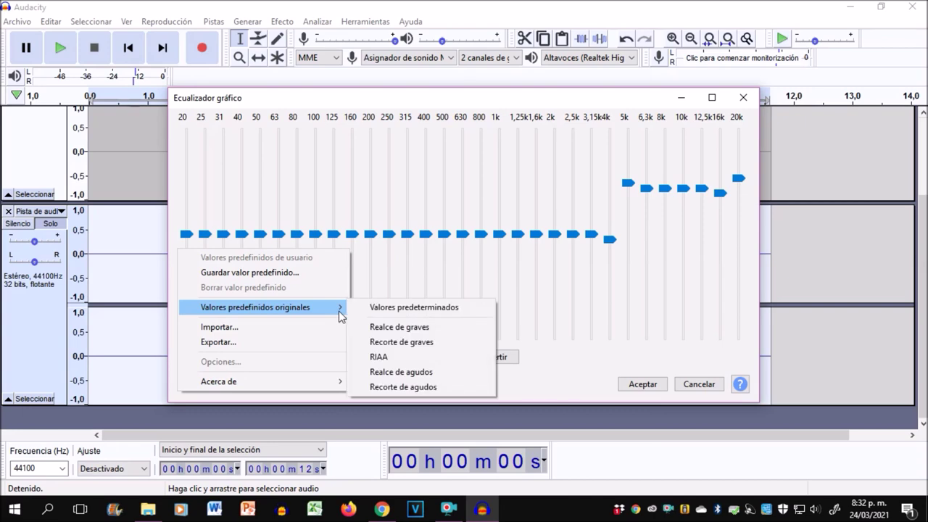
pyautogui.click(384, 328)
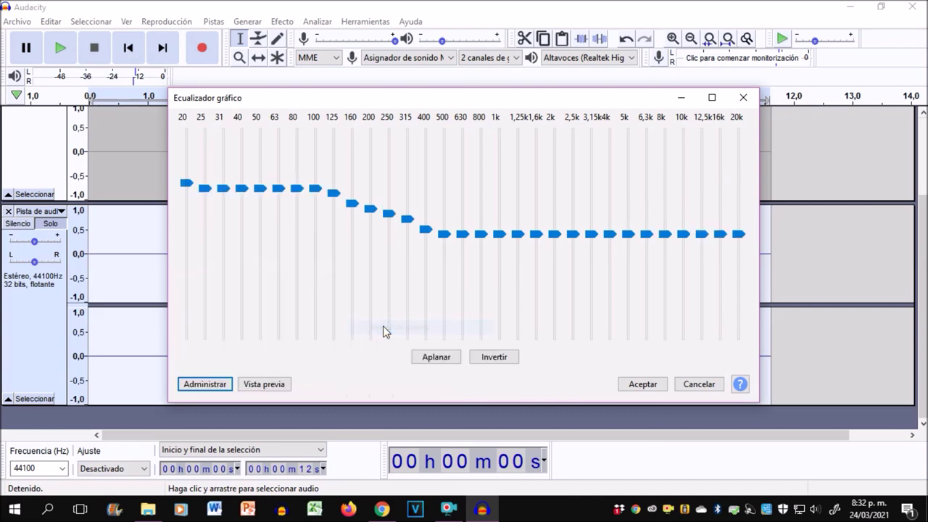
pyautogui.click(643, 385)
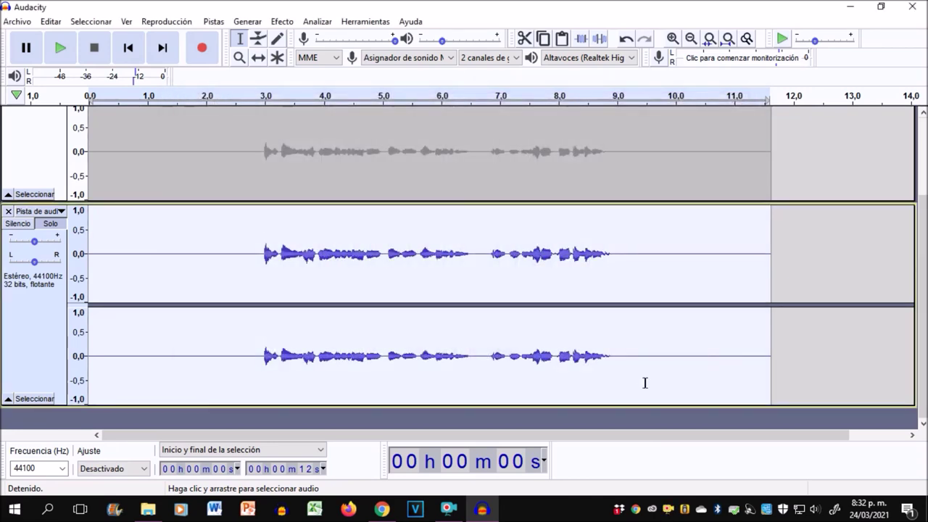
# Apply the graphic equalizer's factory treble boost preset (Realce de agudos) to the duplicate voice track.
pyautogui.click(282, 21)
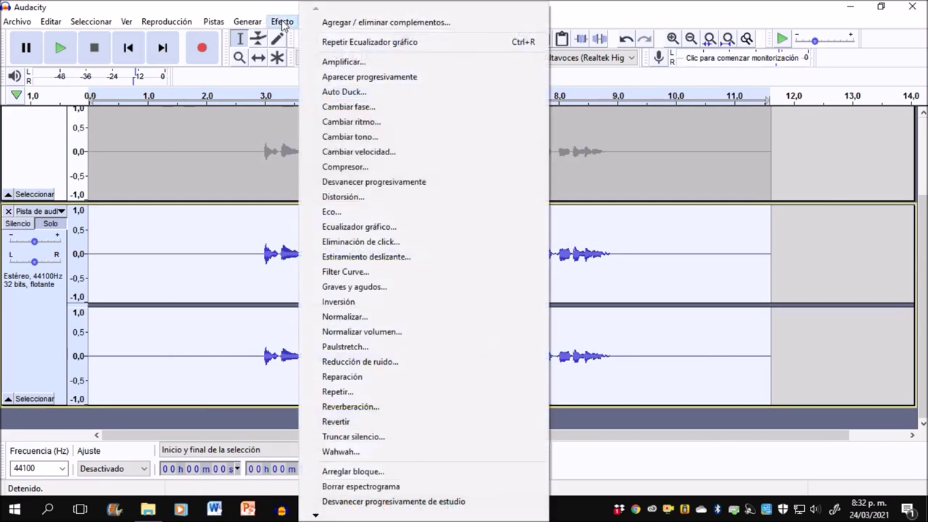
pyautogui.click(400, 227)
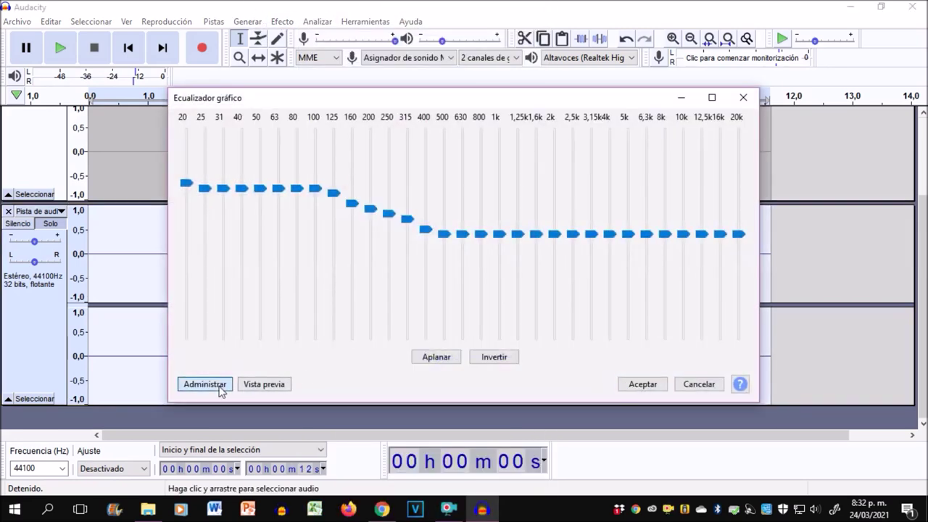
pyautogui.click(218, 385)
pyautogui.moveTo(338, 310)
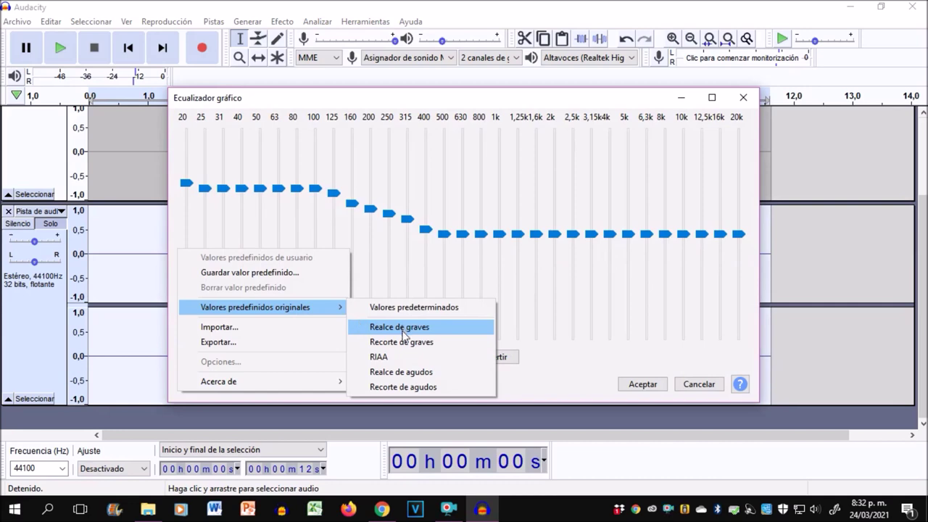
pyautogui.click(415, 372)
pyautogui.click(643, 386)
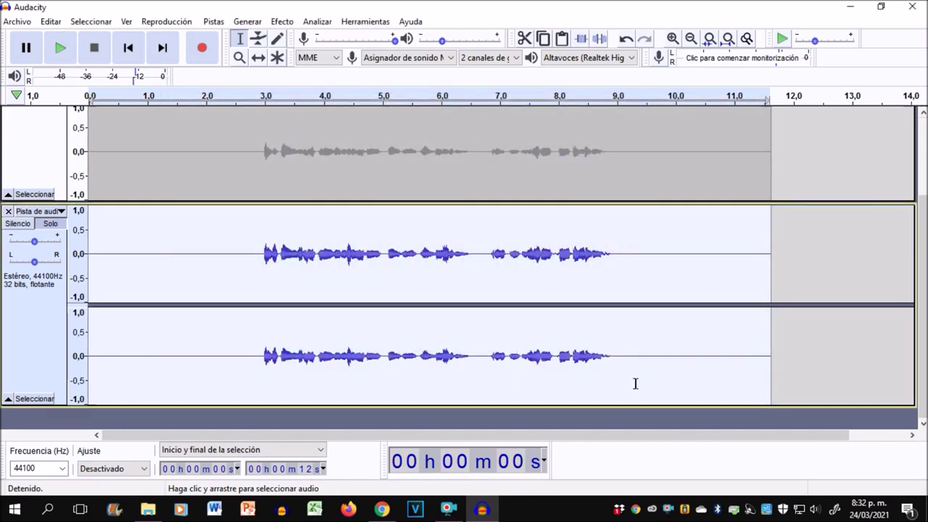
# Play the equalized voice copy briefly from just before the speech, at about 2.8 seconds.
pyautogui.click(263, 263)
pyautogui.click(256, 274)
pyautogui.scroll(1, 261, 275)
pyautogui.press('space')
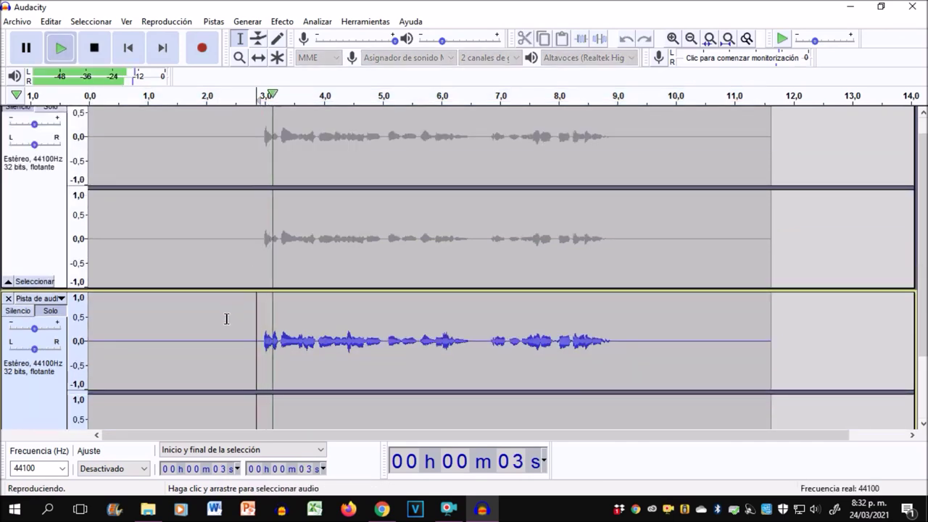
pyautogui.press('space')
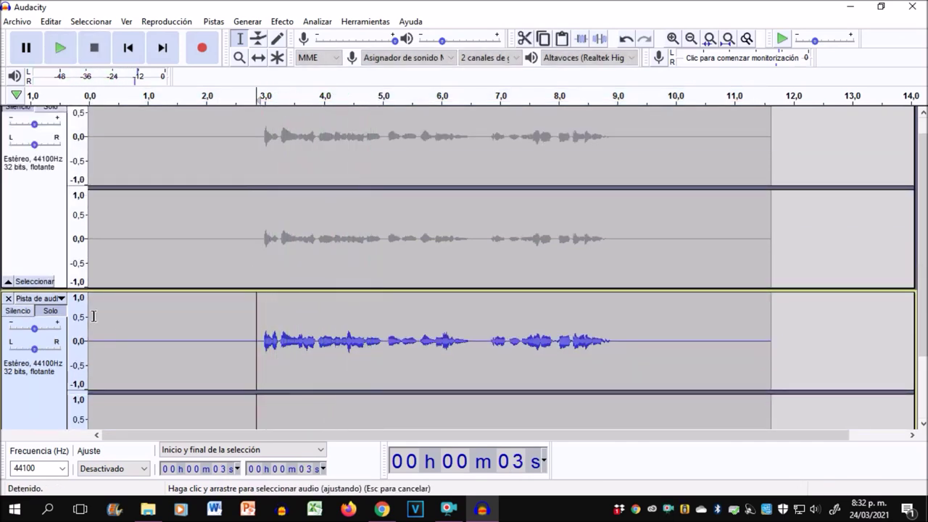
# Solo the original voice track, mute the equalized copy and play the original from about 2.8 seconds for comparison.
pyautogui.scroll(1, 41, 134)
pyautogui.click(43, 139)
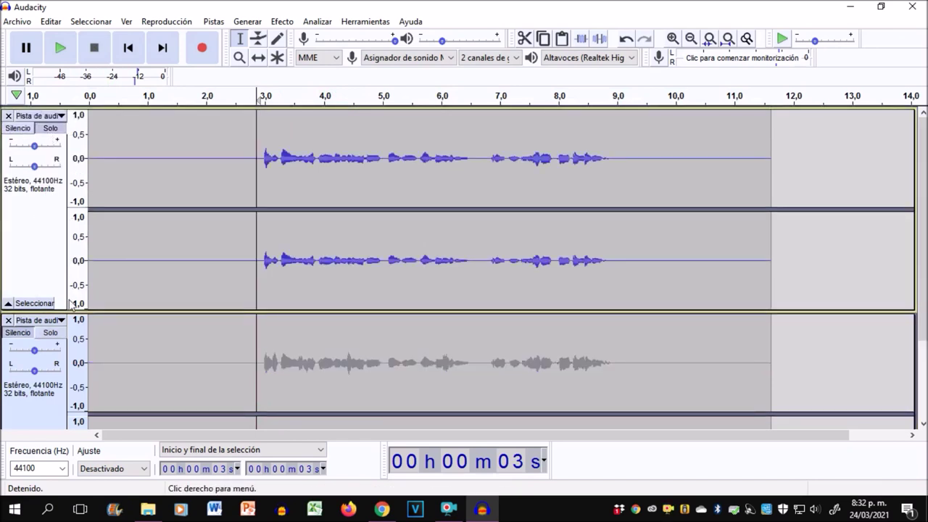
pyautogui.press('space')
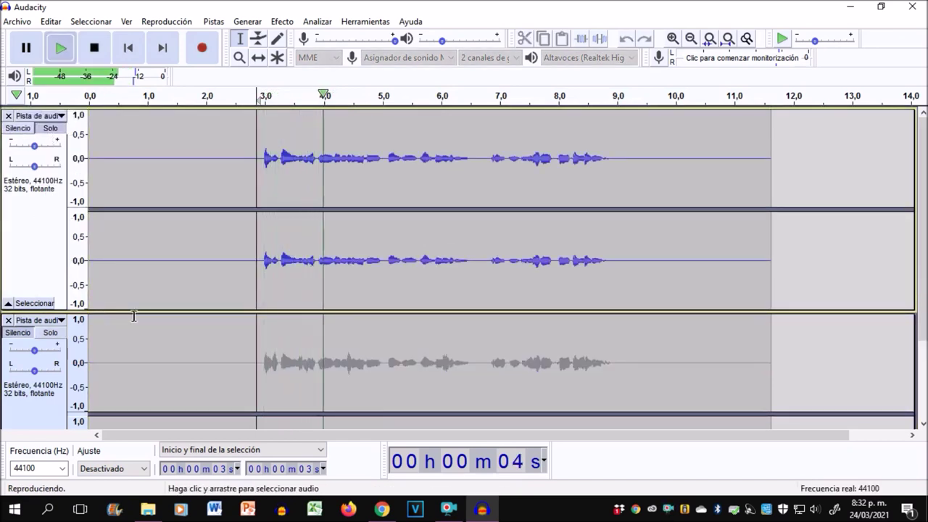
pyautogui.press('space')
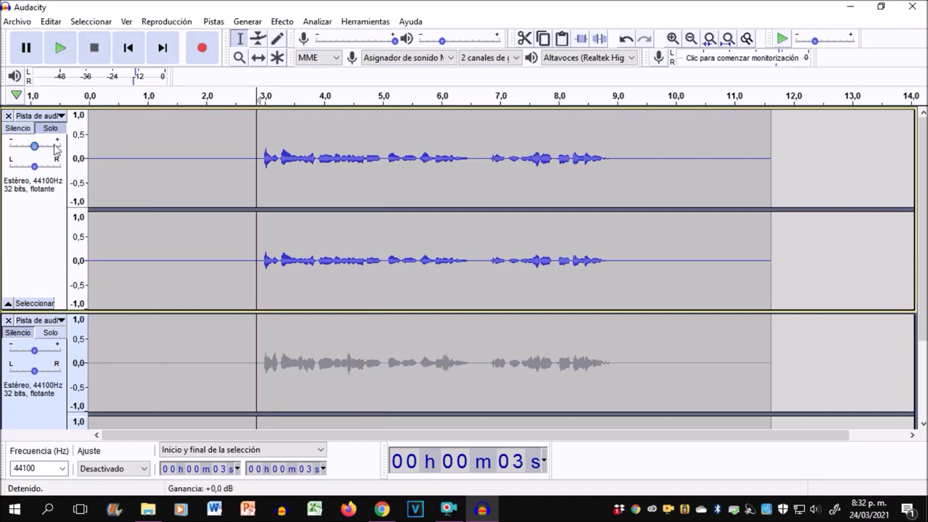
# Mute the original voice track again and solo the equalized copy.
pyautogui.hotkey('shift', 'Down')
pyautogui.press('Up')
pyautogui.press('Return')
pyautogui.scroll(-3, 247, 275)
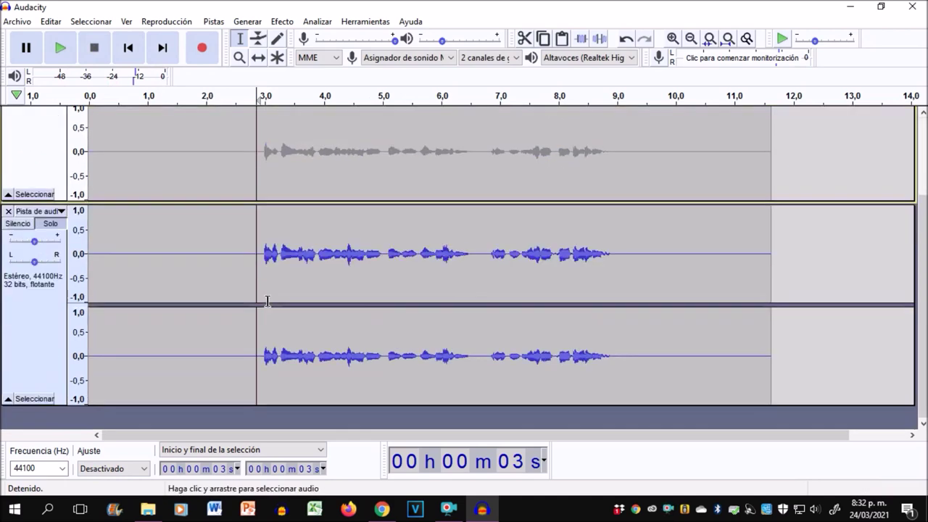
# Compress the entire voice copy with a -15 dB threshold, -40 dB noise floor, 3:1 ratio, 0.10 s attack and 1.0 s decay.
pyautogui.doubleClick(340, 294)
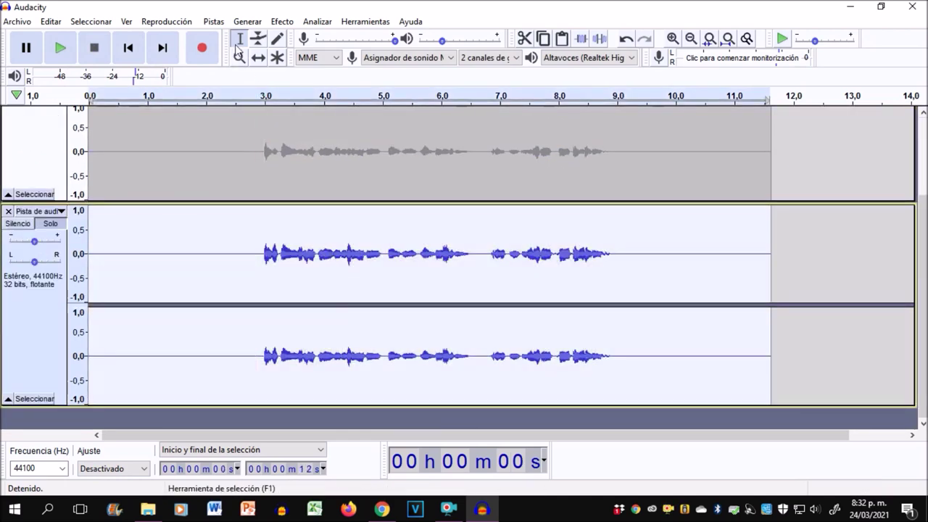
pyautogui.click(282, 21)
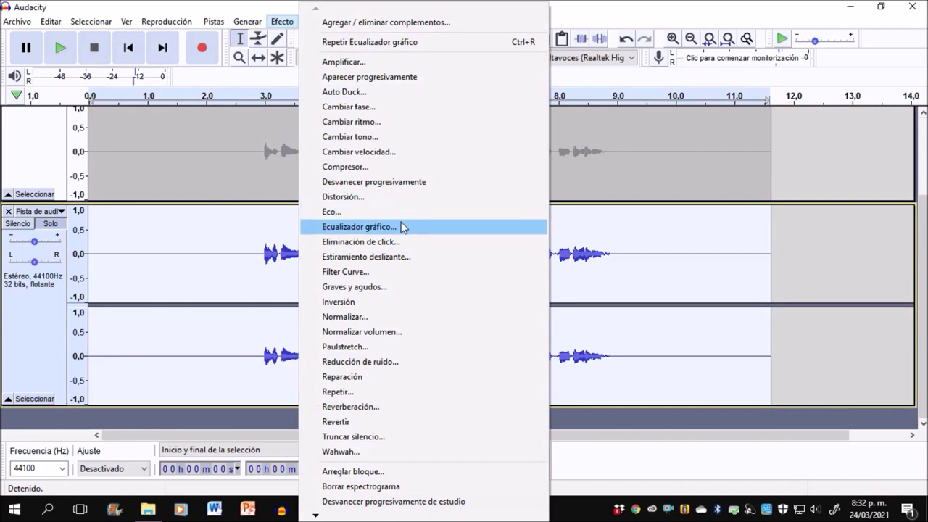
pyautogui.click(394, 167)
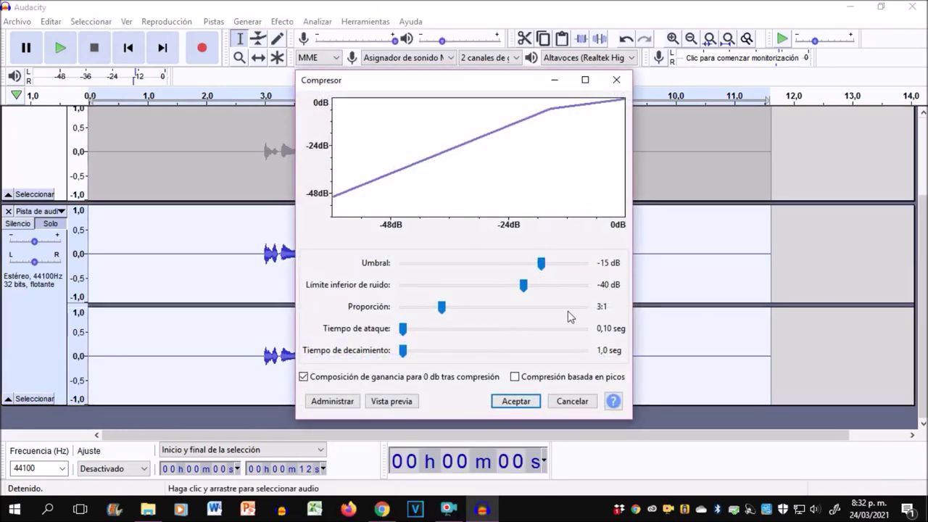
pyautogui.click(510, 404)
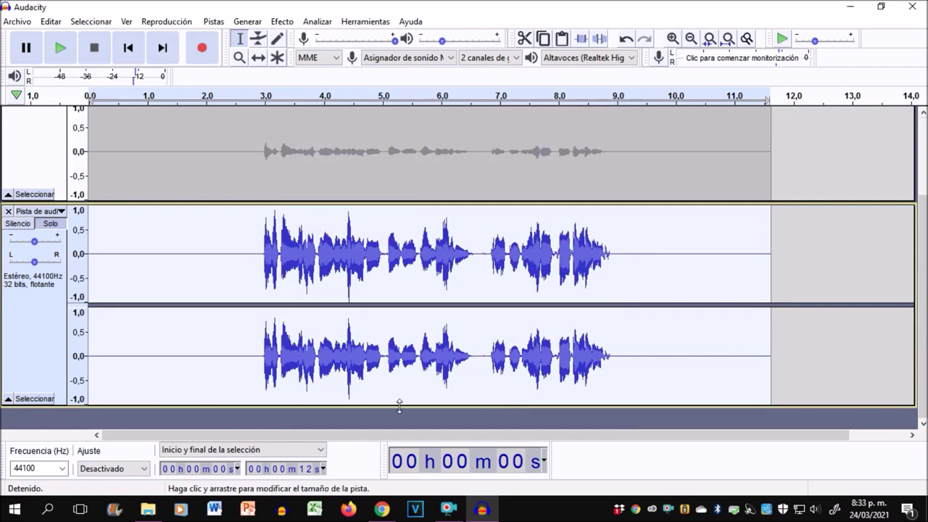
# Lower the compressed copy's track gain to -8 dB and play it from about 2.9 seconds.
pyautogui.click(259, 274)
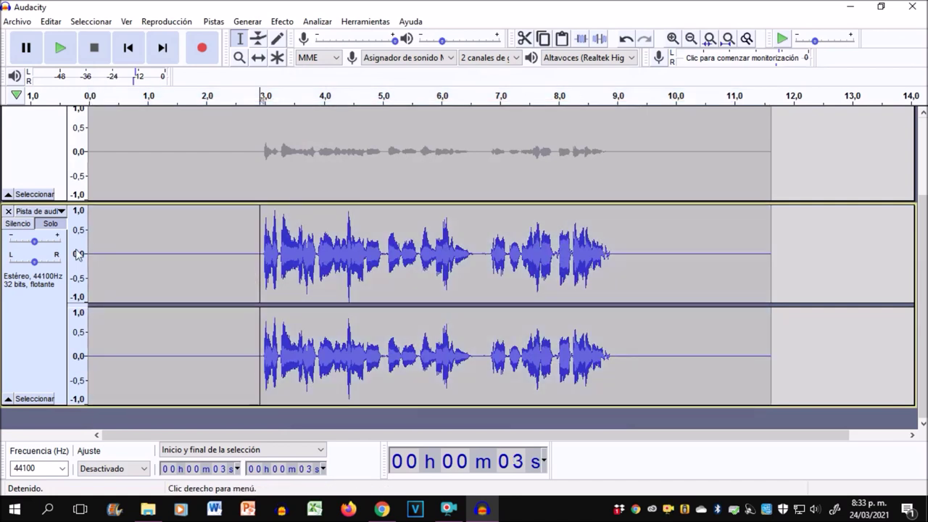
pyautogui.moveTo(34, 241); pyautogui.dragTo(25, 246)
pyautogui.press('space')
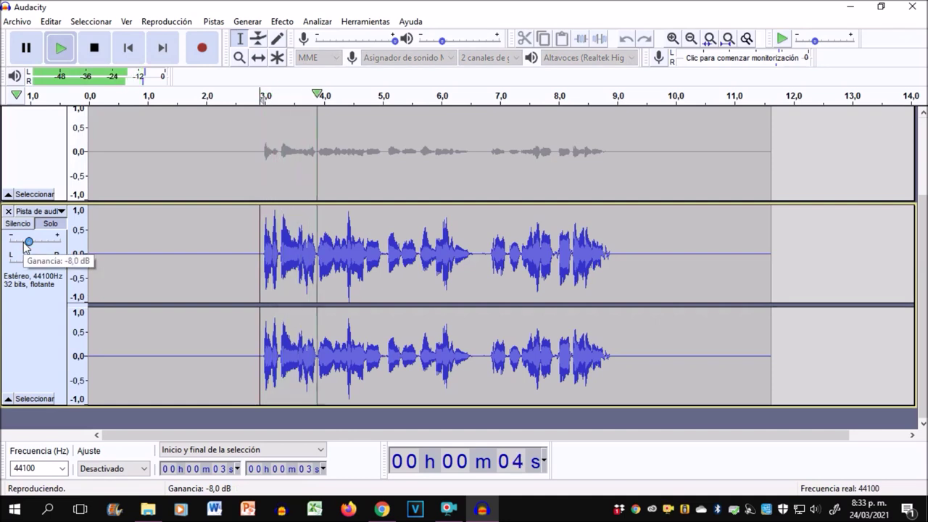
pyautogui.press('space')
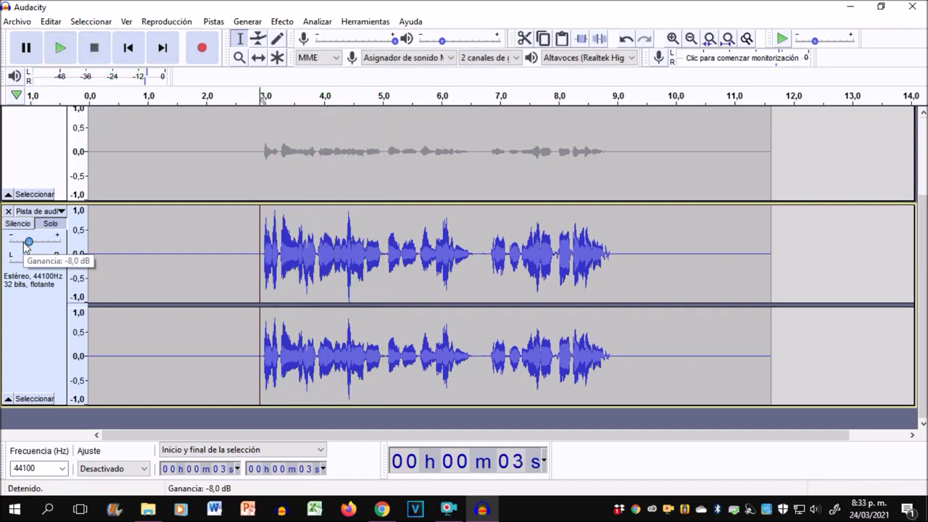
# Normalize the entire compressed voice copy.
pyautogui.doubleClick(347, 254)
pyautogui.click(282, 21)
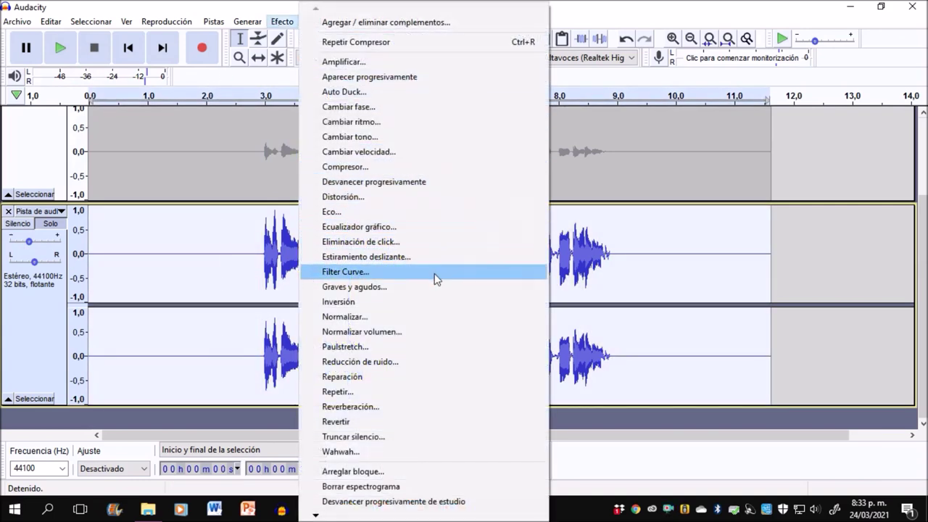
pyautogui.click(420, 322)
pyautogui.click(497, 288)
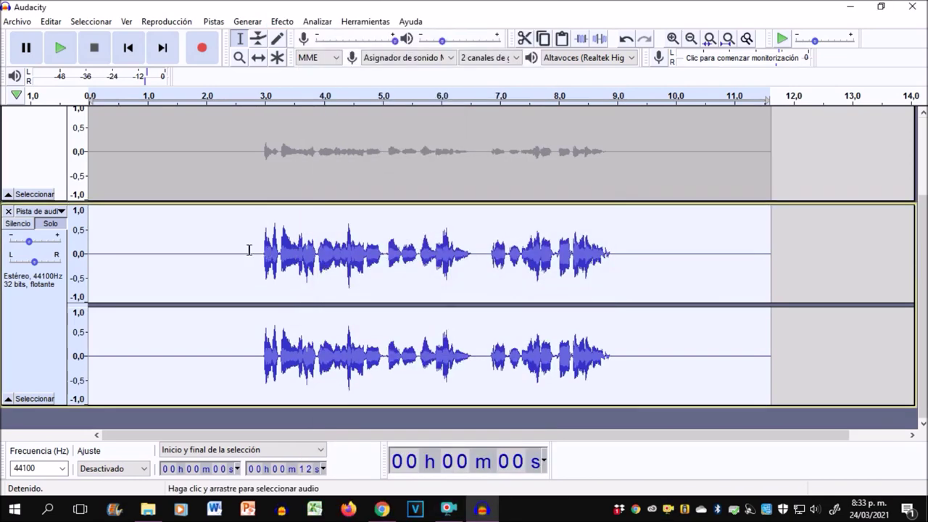
pyautogui.click(249, 250)
pyautogui.scroll(3, 255, 257)
pyautogui.scroll(1, 52, 148)
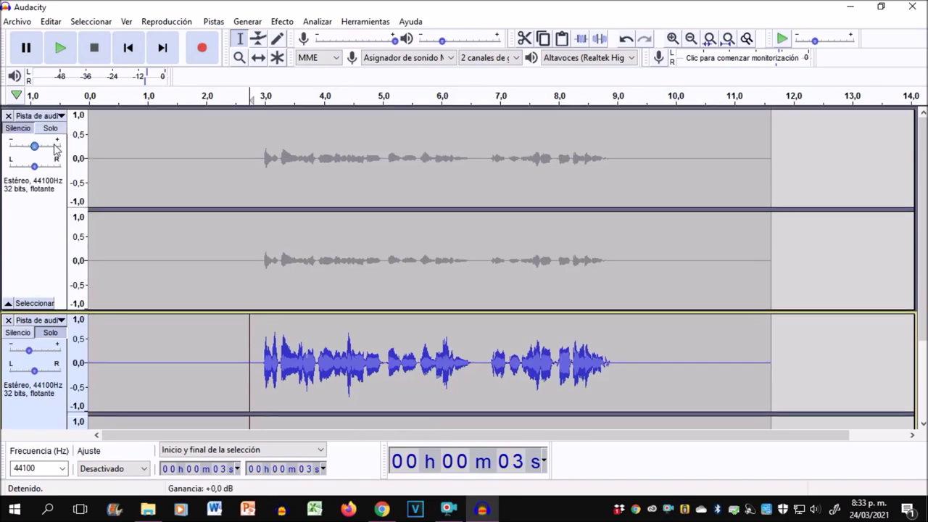
pyautogui.scroll(-3, 353, 221)
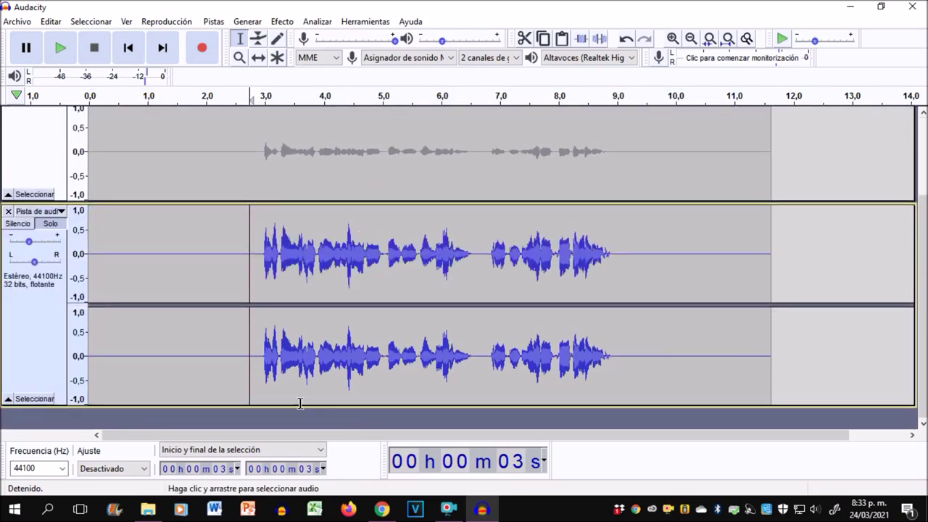
# Import preview.mp3 from the desktop into the project as a background music track and unmute it.
pyautogui.press('super+d')
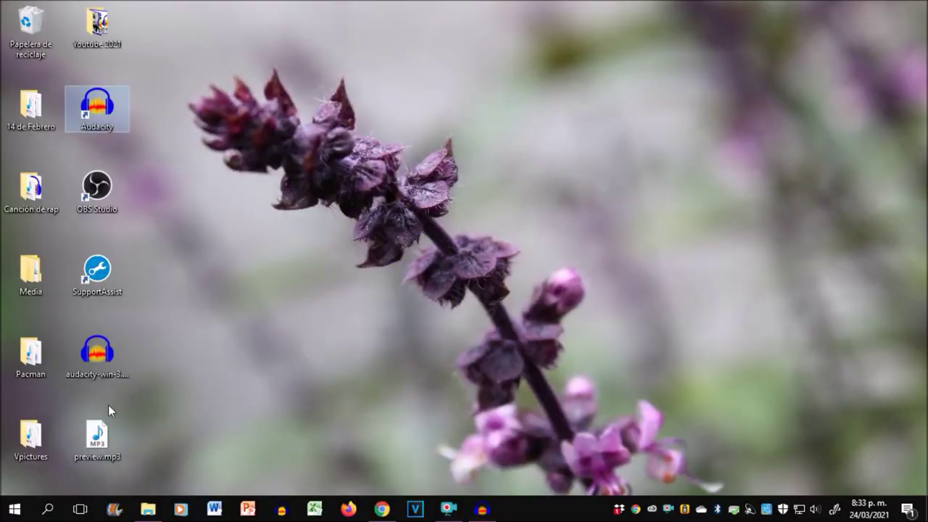
pyautogui.click(100, 439)
pyautogui.moveTo(102, 444); pyautogui.dragTo(466, 420)
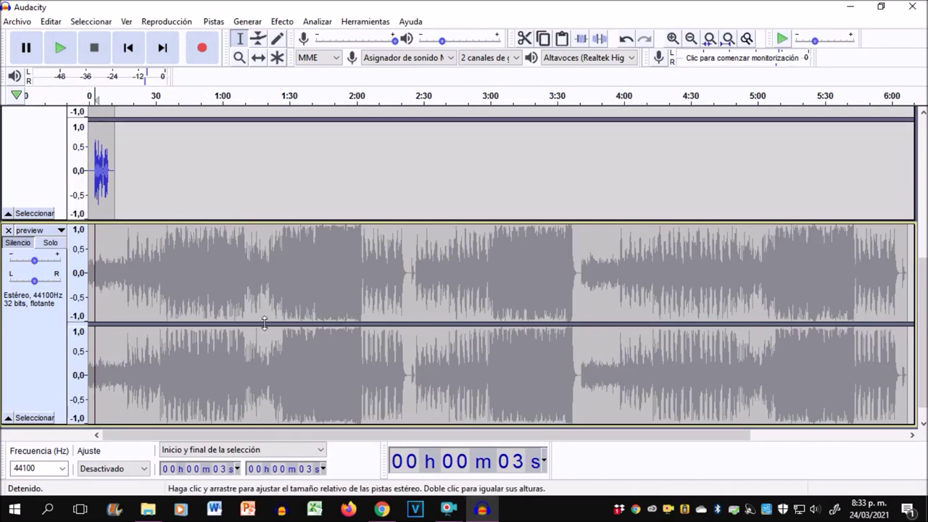
pyautogui.click(11, 246)
# Shift both the processed and original voice clips to start at about 16 seconds, and unmute the original track.
pyautogui.scroll(5, 282, 362)
pyautogui.scroll(-3, 122, 213)
pyautogui.click(258, 57)
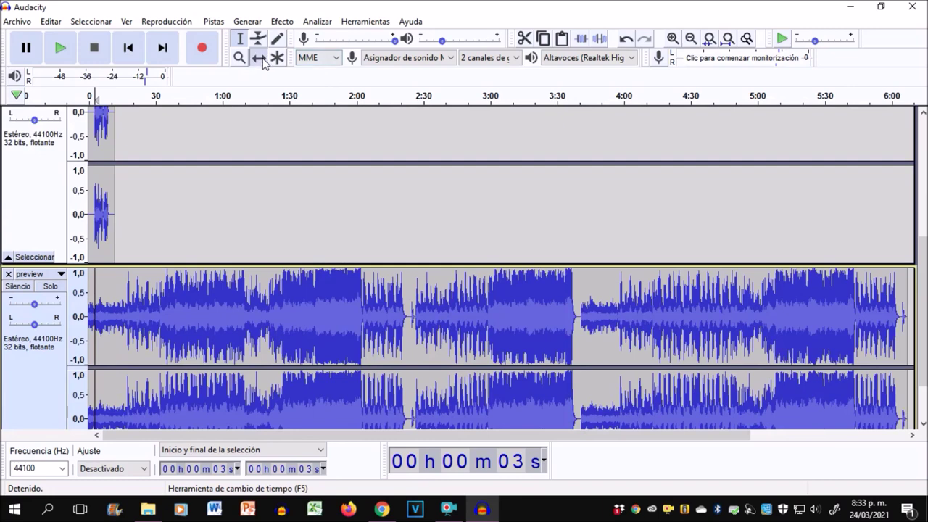
pyautogui.moveTo(102, 196); pyautogui.dragTo(138, 202)
pyautogui.scroll(3, 140, 208)
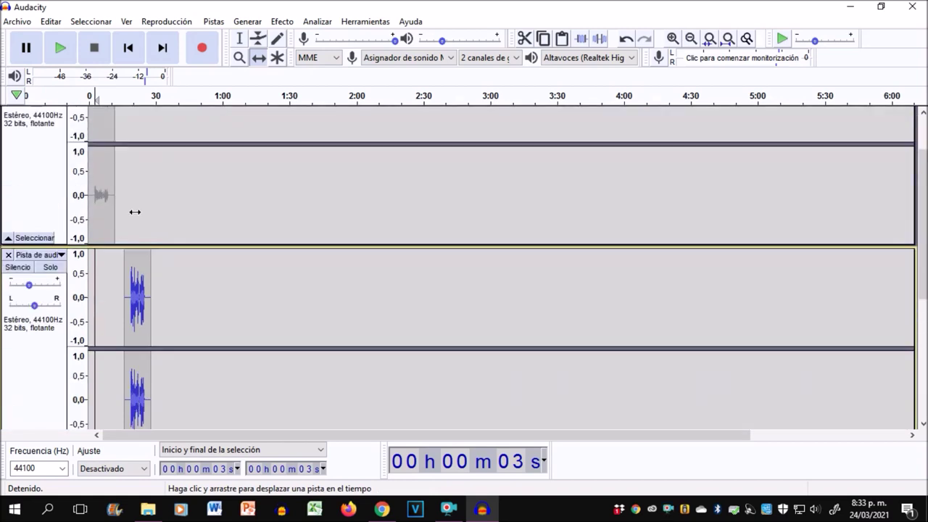
pyautogui.moveTo(106, 200); pyautogui.dragTo(137, 202)
pyautogui.click(17, 127)
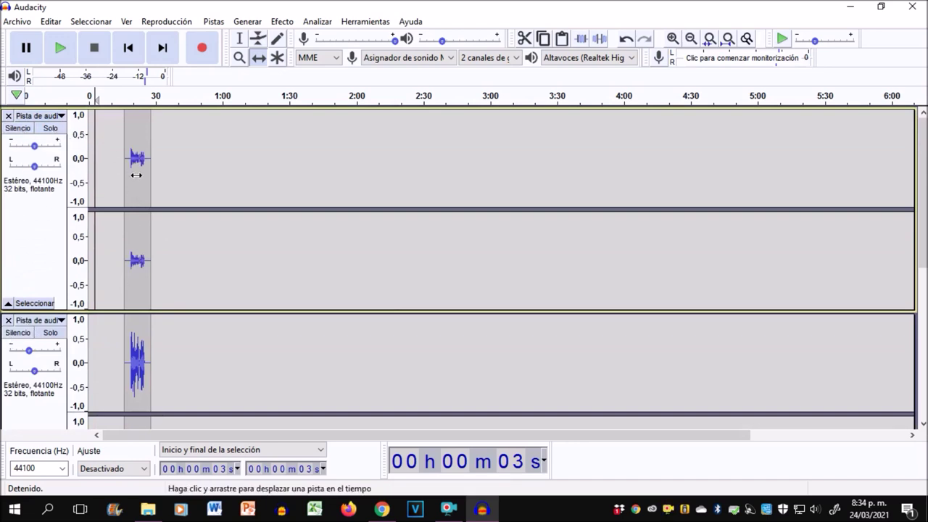
pyautogui.scroll(4, 122, 190)
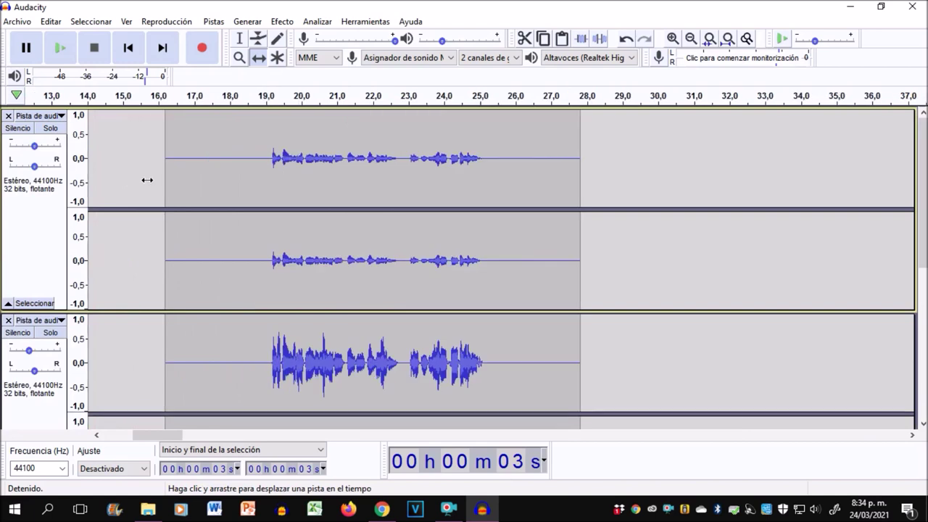
# Solo the original voice track and play it from about 19 seconds.
pyautogui.click(268, 167)
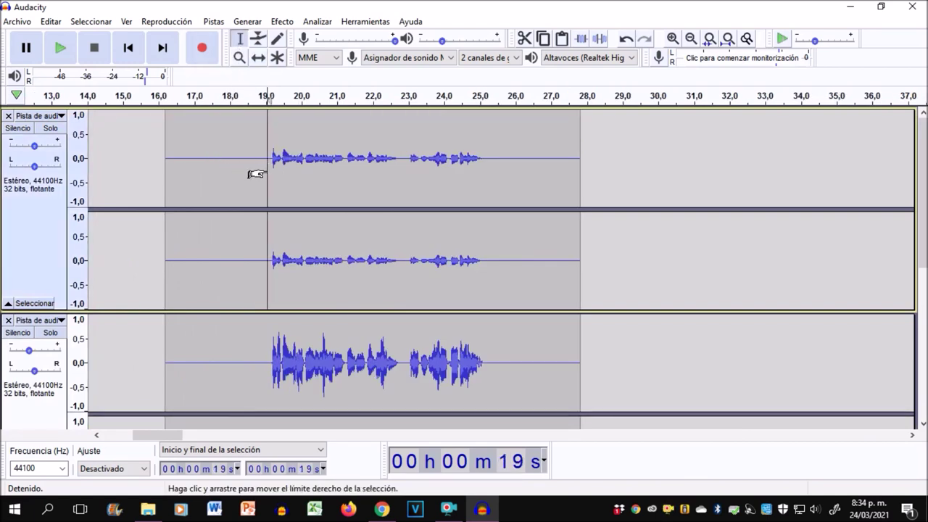
pyautogui.click(49, 128)
pyautogui.press('space')
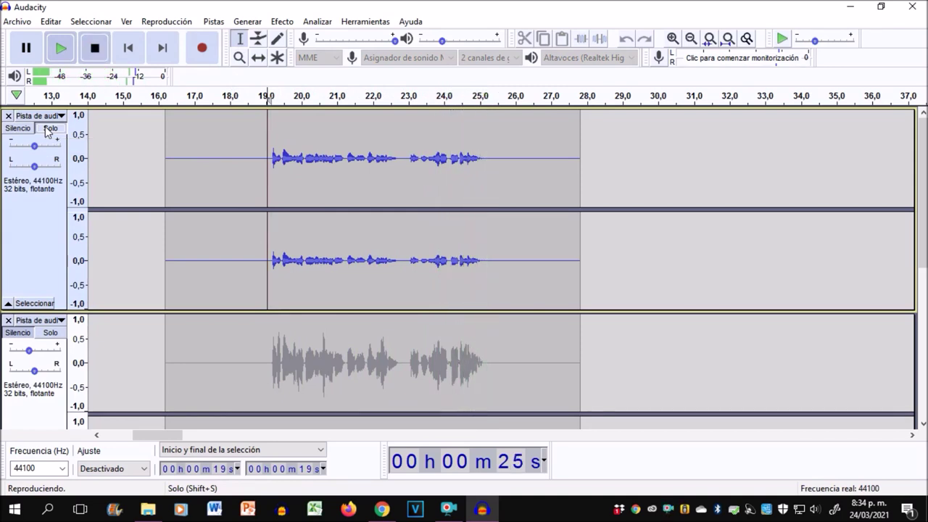
pyautogui.press('space')
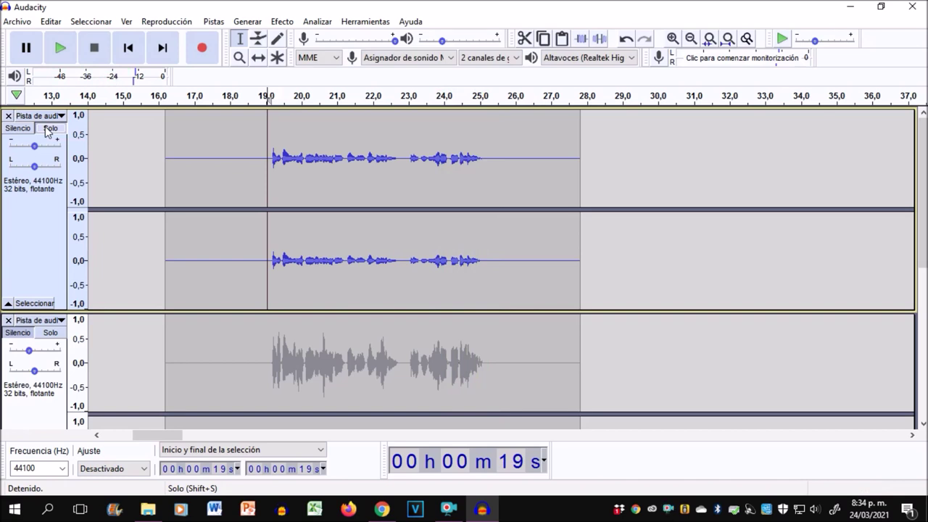
# Solo the processed voice track instead of the original and play it from about 19 seconds, with the speaker volume raised to 36.
pyautogui.click(48, 129)
pyautogui.click(47, 332)
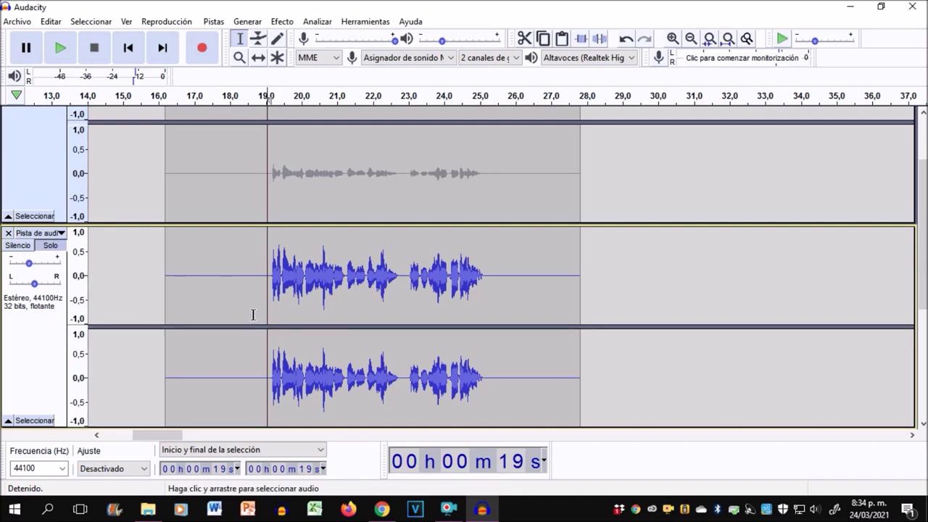
pyautogui.press('space')
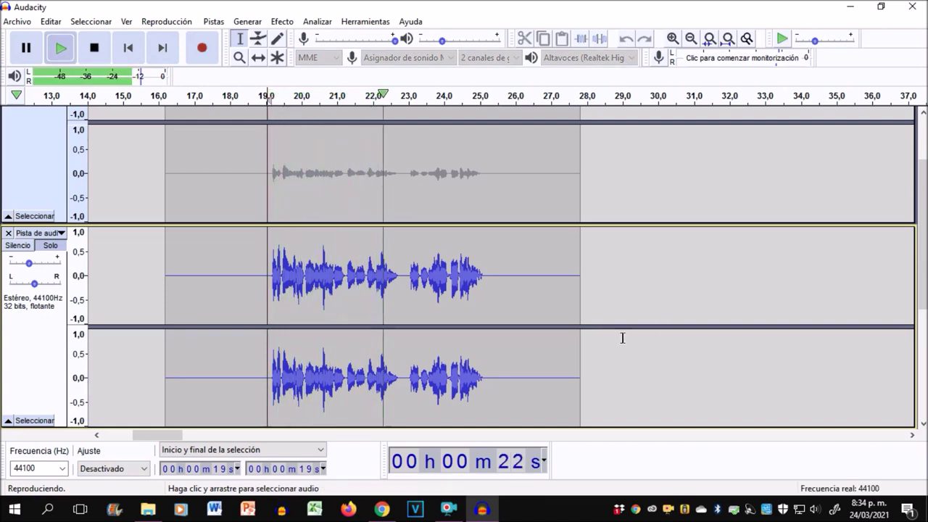
pyautogui.click(817, 509)
pyautogui.scroll(3, 821, 507)
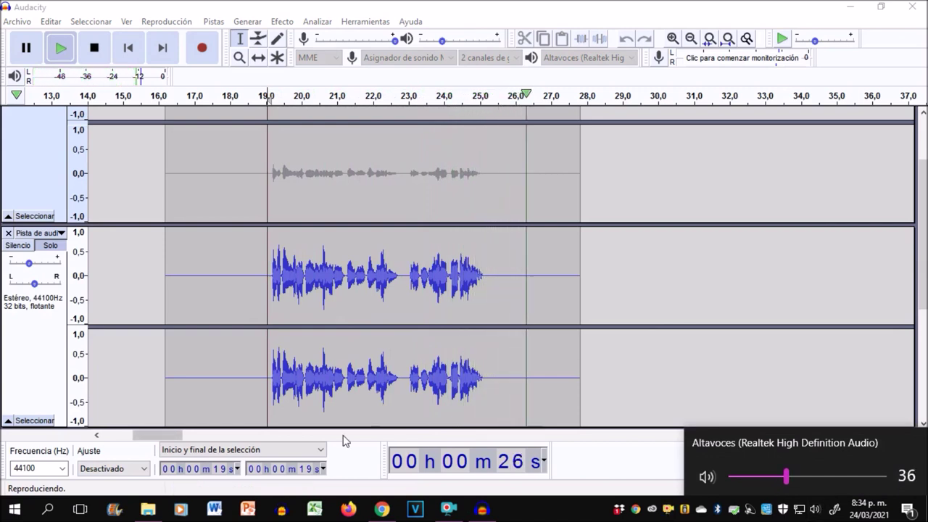
pyautogui.click(162, 445)
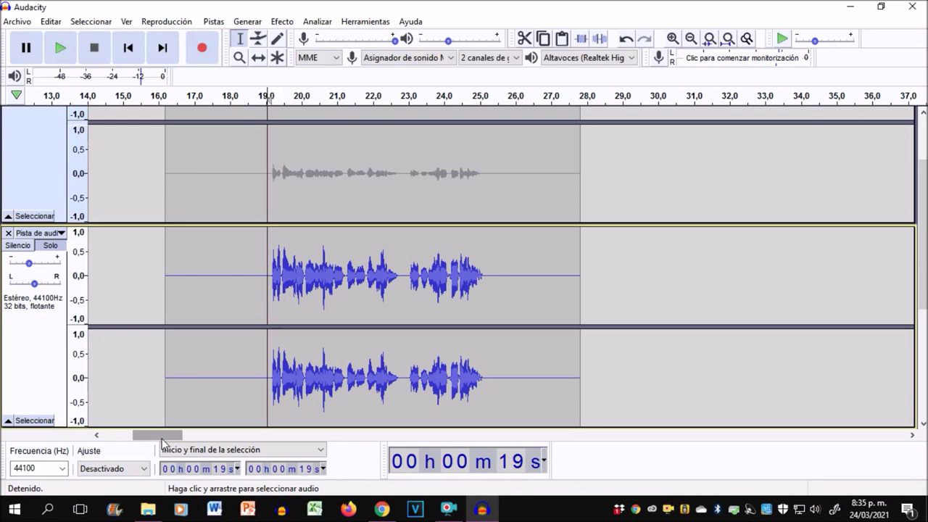
# Set the preview music track's gain to -11 dB and unmute the track.
pyautogui.scroll(-3, 263, 385)
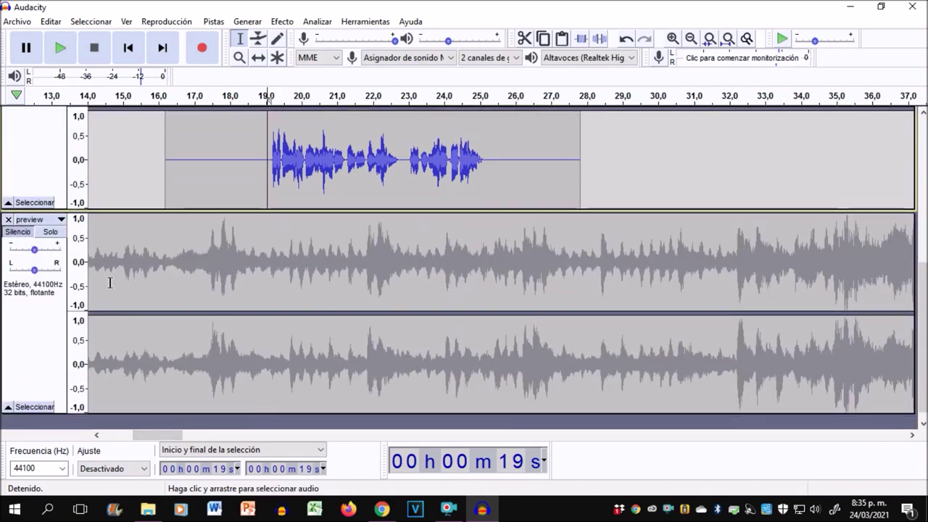
pyautogui.moveTo(34, 253); pyautogui.dragTo(20, 255)
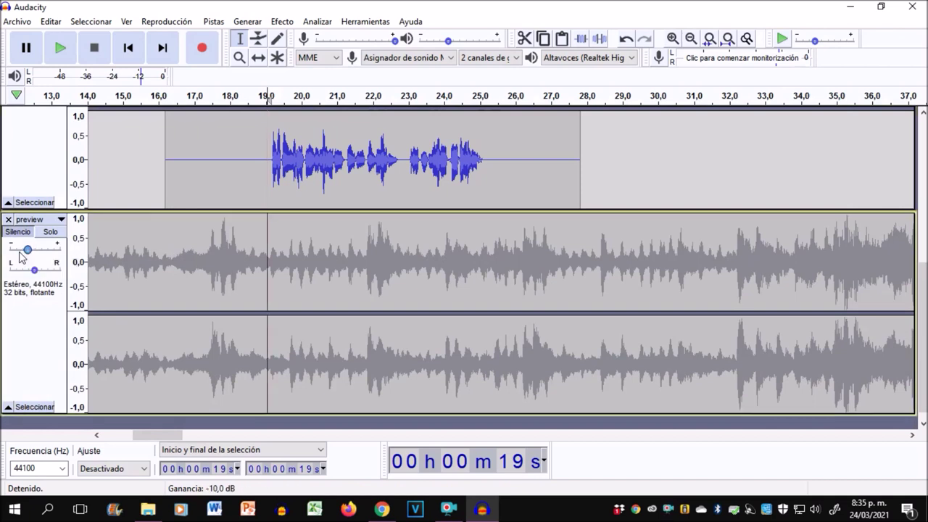
pyautogui.doubleClick(27, 251)
pyautogui.write('-11')
pyautogui.press('Return')
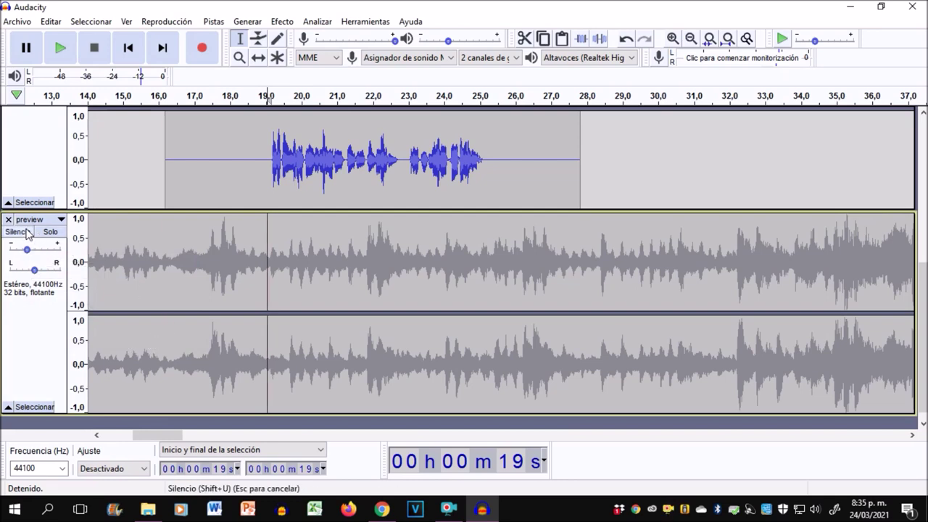
pyautogui.click(19, 232)
pyautogui.scroll(3, 293, 301)
pyautogui.scroll(3, 293, 301)
pyautogui.scroll(-3, 295, 302)
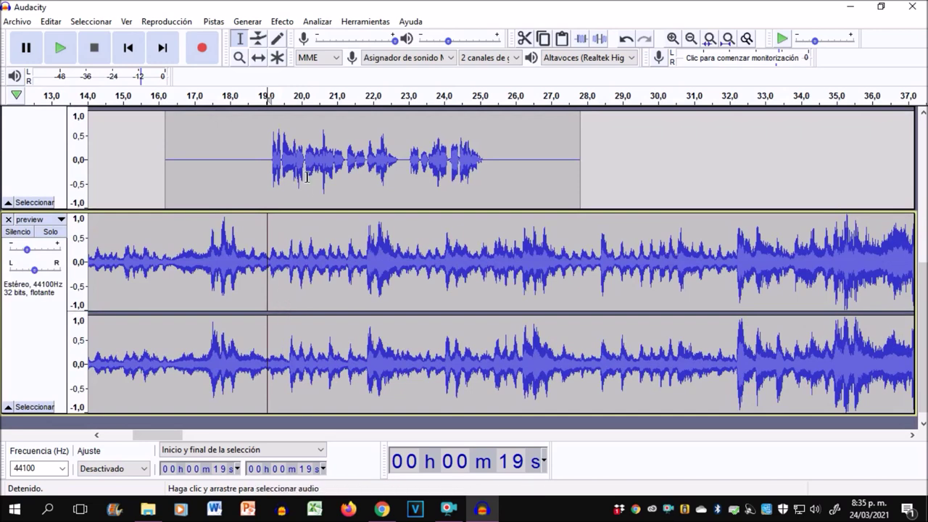
# Raise the processed voice track's gain to -4 dB and play the mix with the music from about 14 seconds.
pyautogui.hotkey('ctrl', 'f')
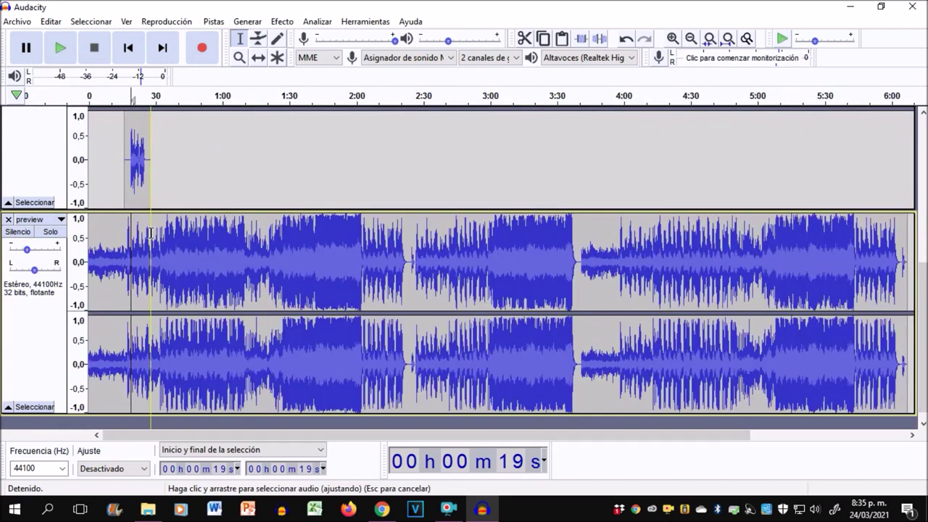
pyautogui.click(120, 246)
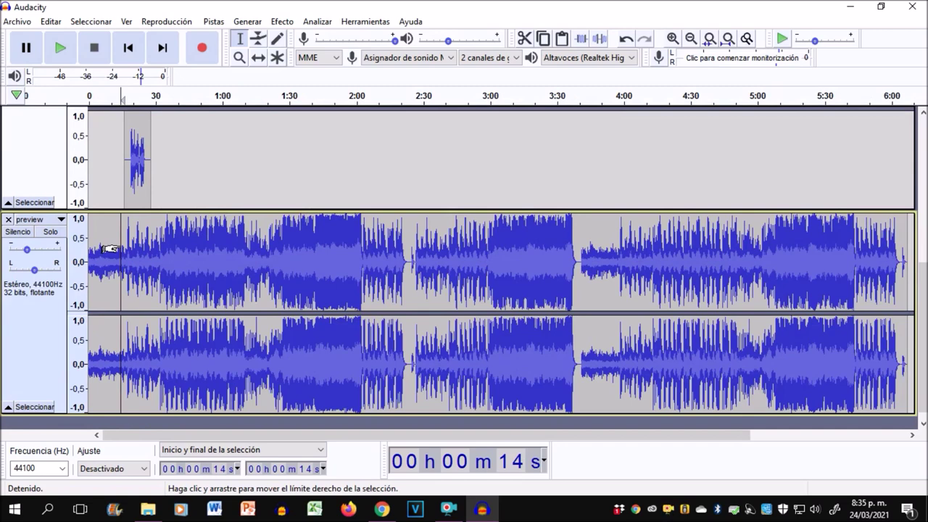
pyautogui.scroll(3, 109, 249)
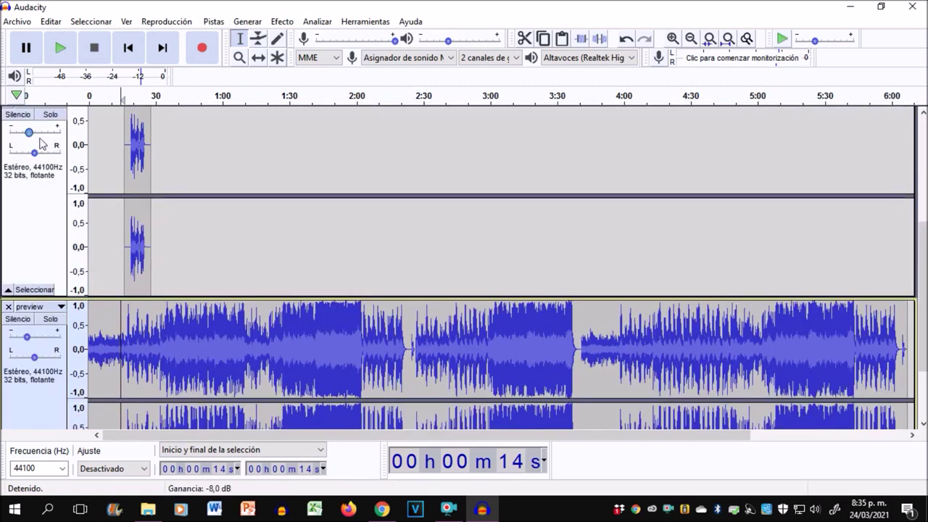
pyautogui.moveTo(30, 134); pyautogui.dragTo(37, 139)
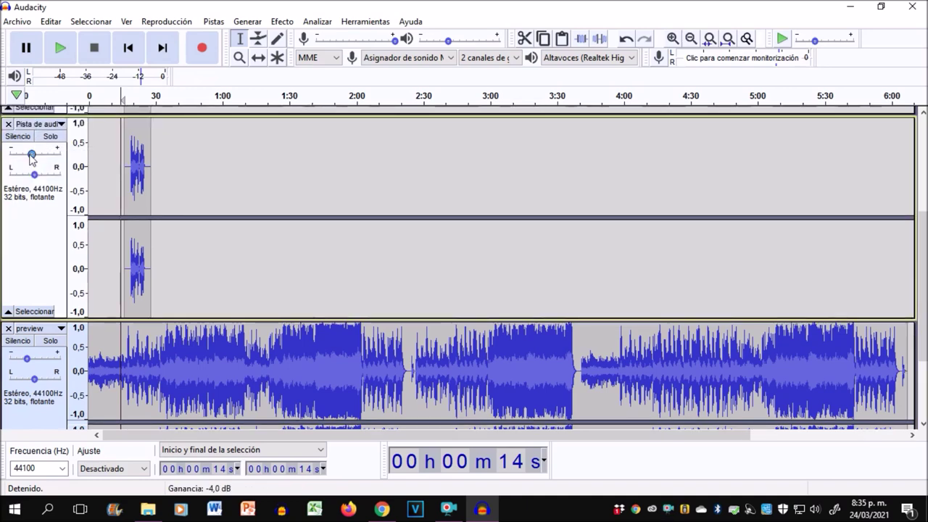
pyautogui.scroll(5, 170, 228)
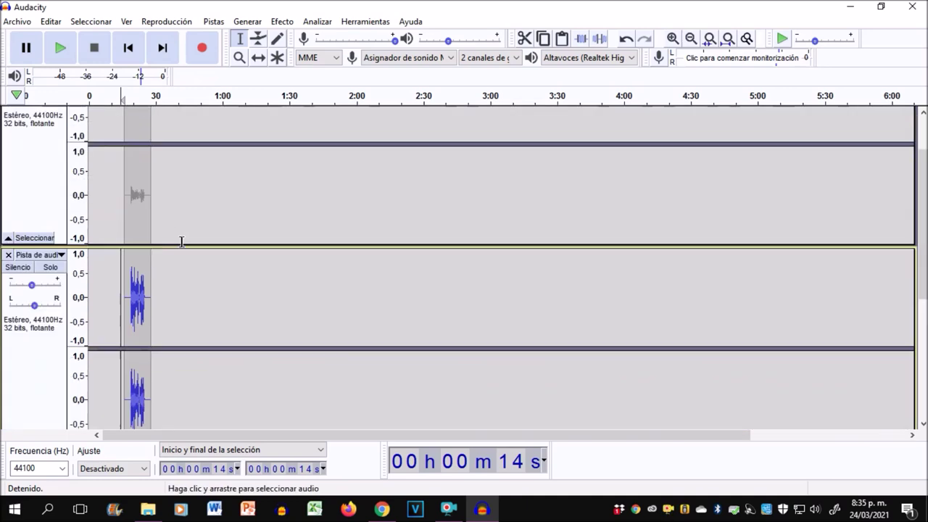
pyautogui.scroll(-5, 183, 242)
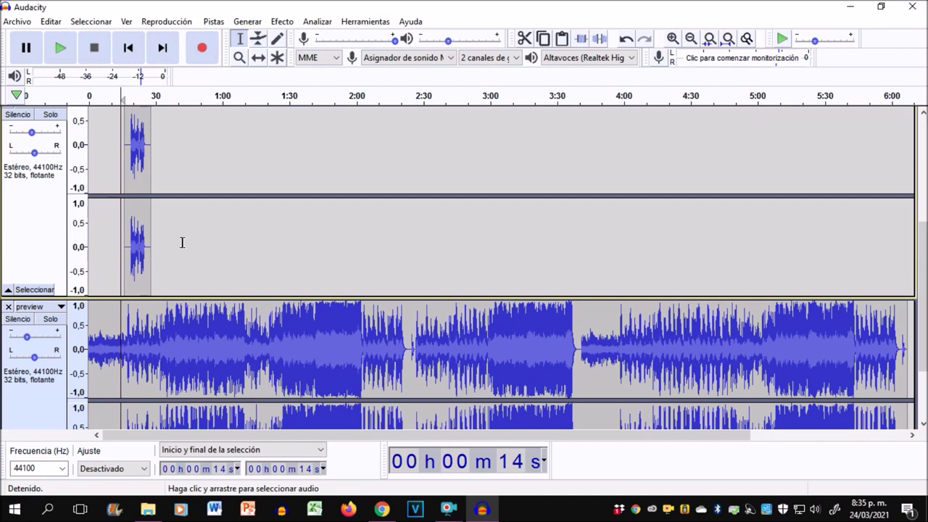
pyautogui.press('space')
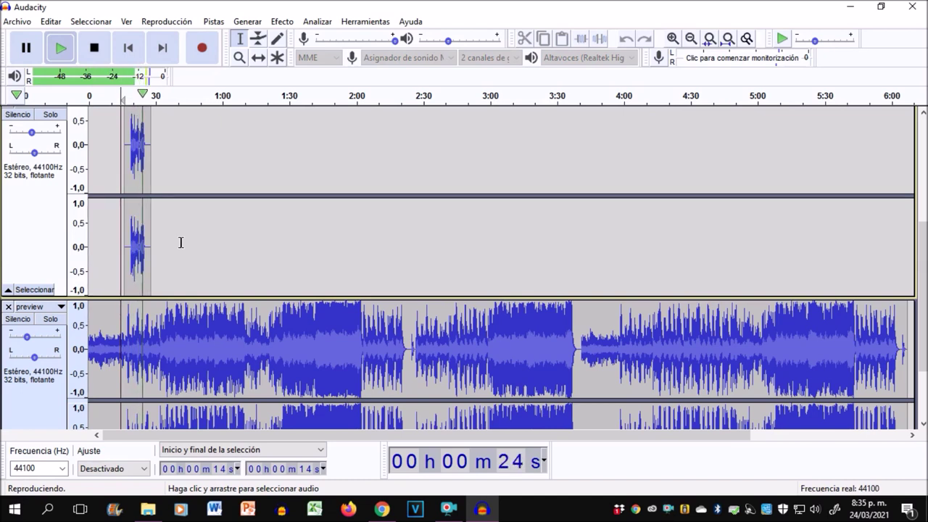
pyautogui.press('space')
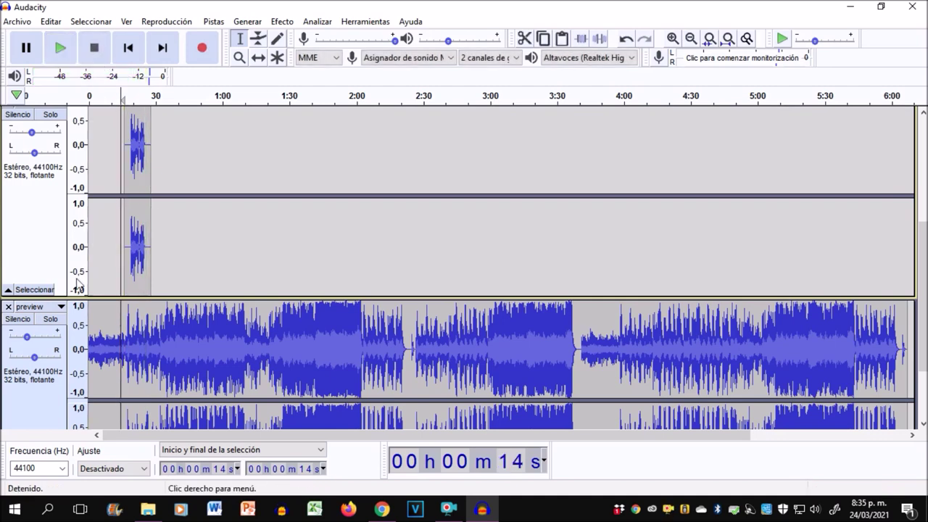
# Lower the preview music track's gain further and play the mix again from about 14 seconds.
pyautogui.moveTo(27, 337); pyautogui.dragTo(23, 341)
pyautogui.moveTo(22, 339); pyautogui.dragTo(22, 339)
pyautogui.scroll(-2, 22, 342)
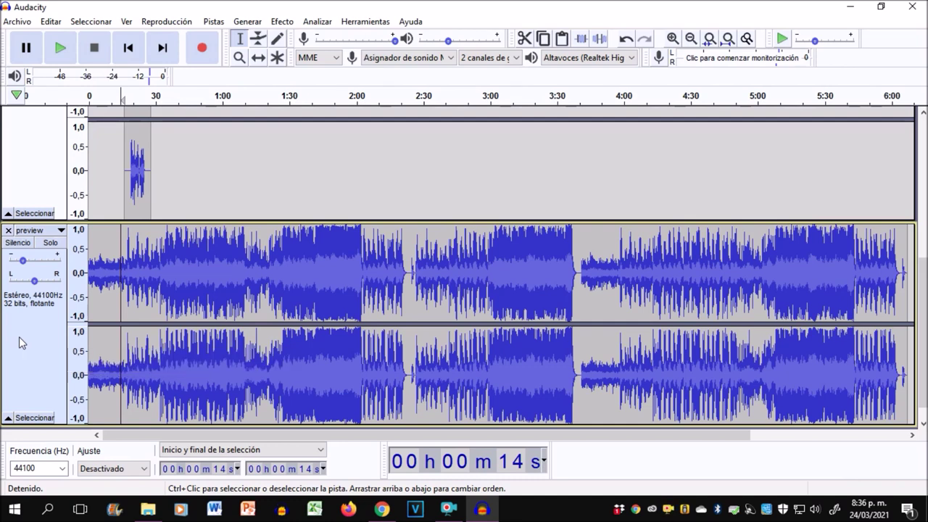
pyautogui.press('space')
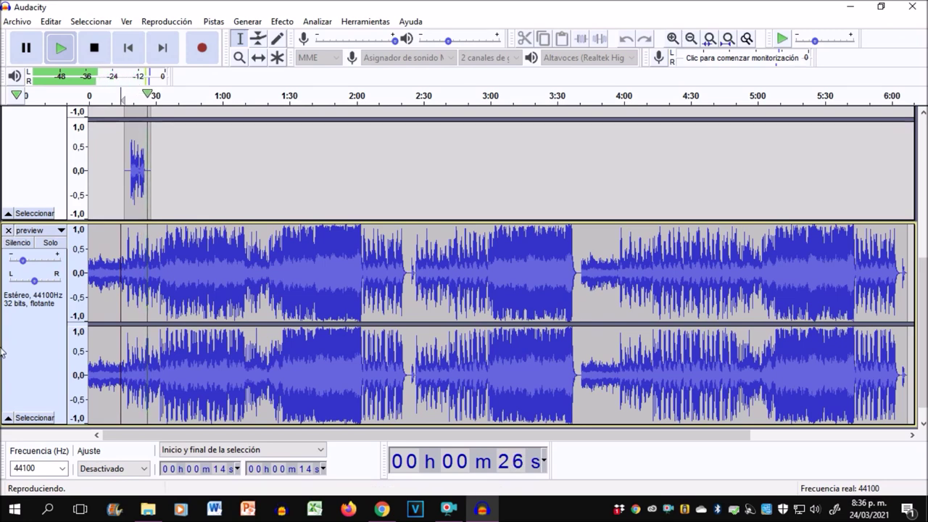
pyautogui.press('space')
# Reset the gain of both the preview music track and the processed voice track to 0 dB.
pyautogui.moveTo(22, 263); pyautogui.dragTo(31, 266)
pyautogui.scroll(3, 44, 326)
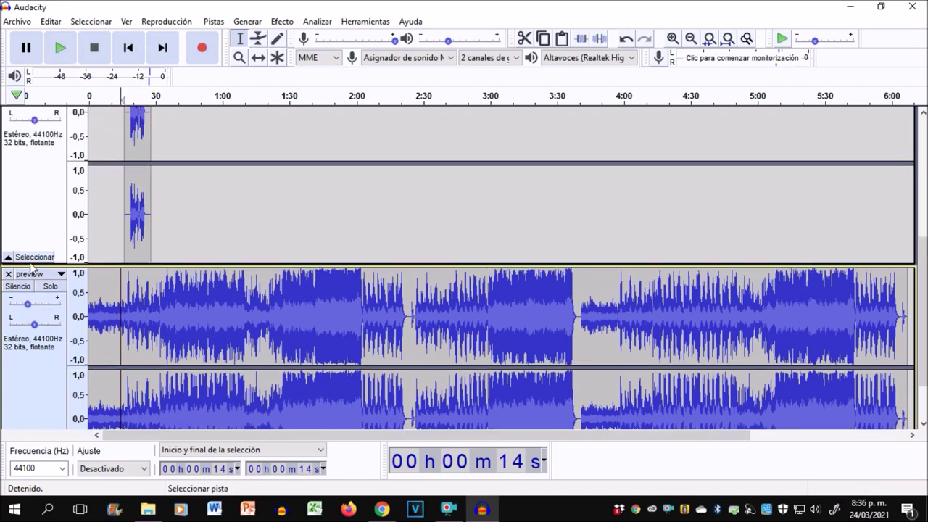
pyautogui.click(29, 406)
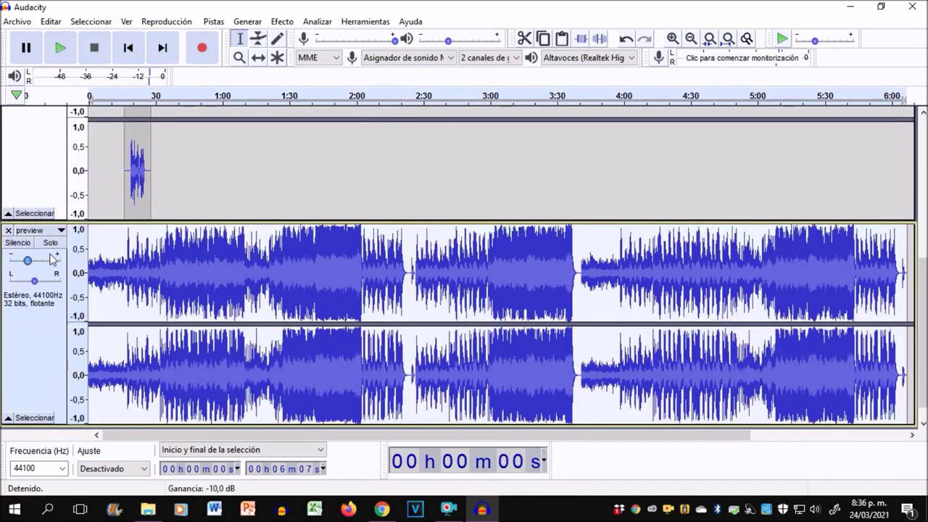
pyautogui.doubleClick(26, 262)
pyautogui.write('0')
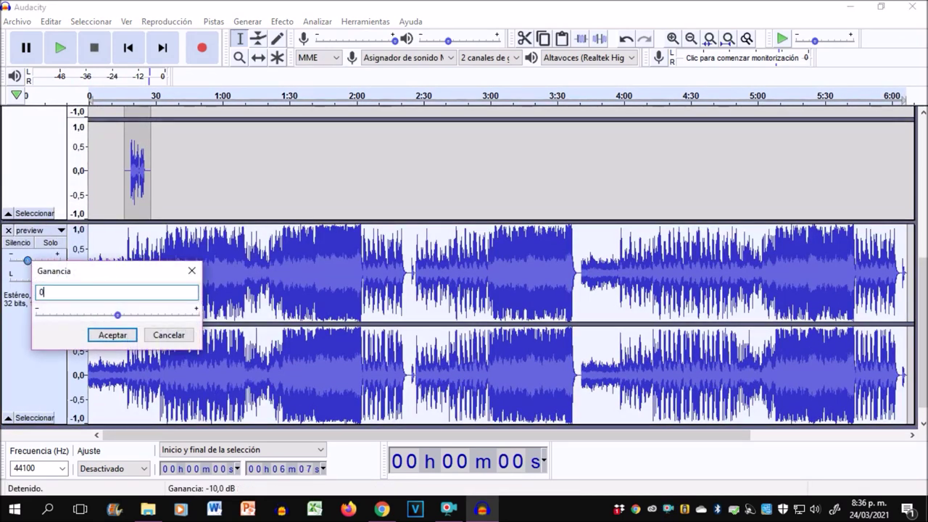
pyautogui.press('Return')
pyautogui.scroll(3, 26, 265)
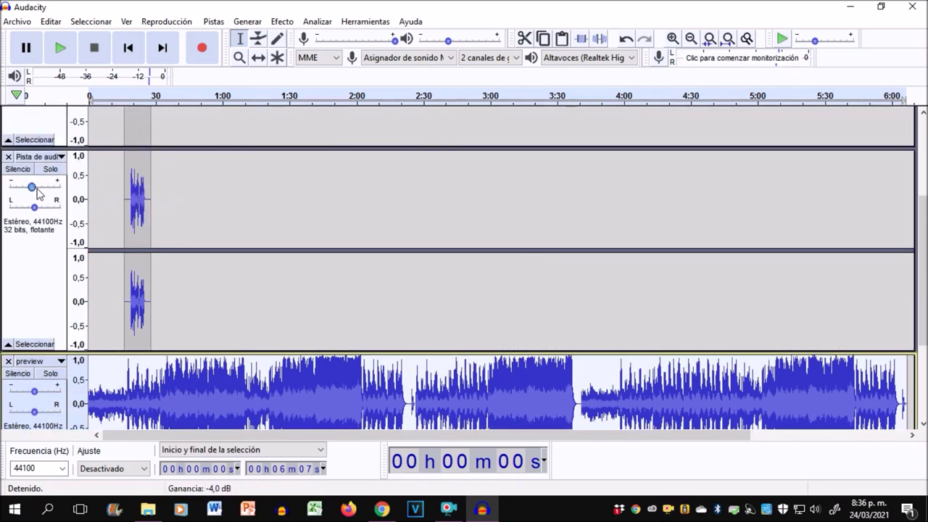
pyautogui.doubleClick(33, 188)
pyautogui.write('0')
pyautogui.press('Return')
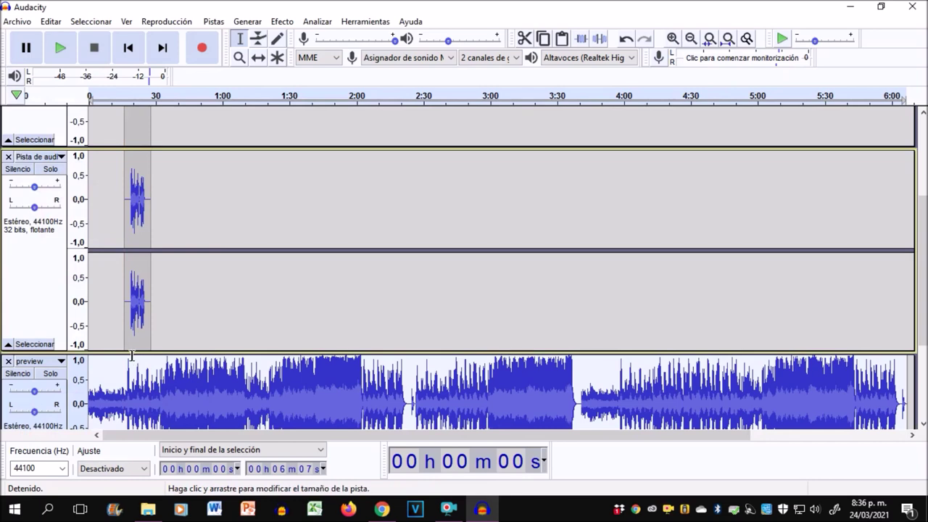
# Play the mix briefly from about 18 seconds, just before the voice begins.
pyautogui.scroll(-1, 131, 355)
pyautogui.keyDown('ctrl'); pyautogui.scroll(2, 133, 274); pyautogui.keyUp('ctrl')
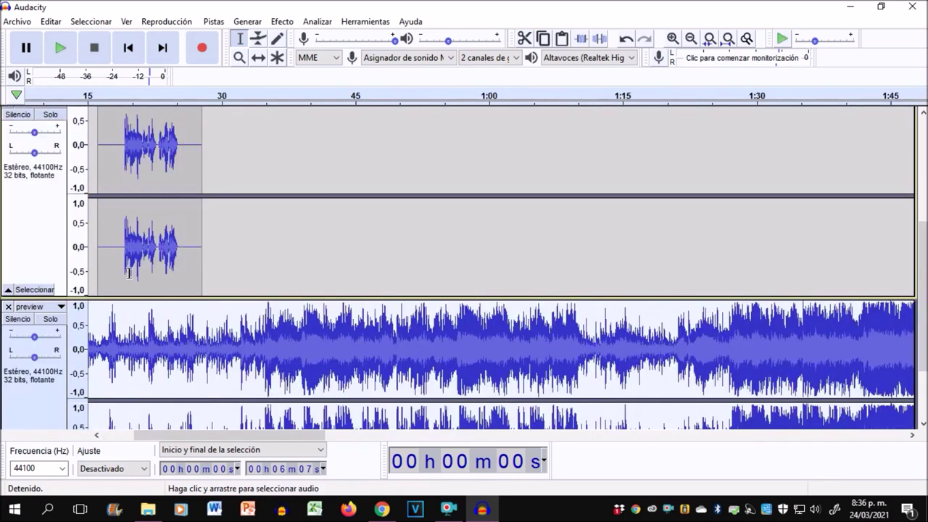
pyautogui.scroll(1, 107, 265)
pyautogui.click(115, 267)
pyautogui.press('space')
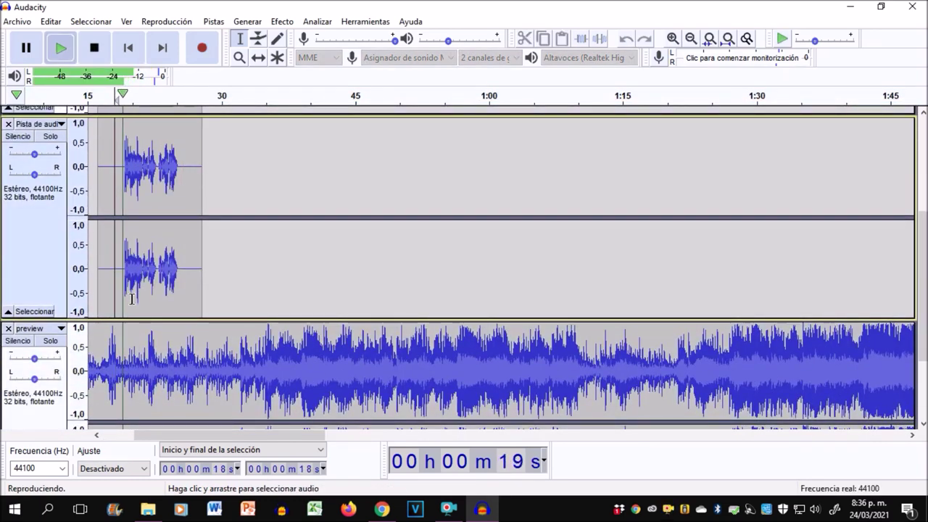
pyautogui.press('space')
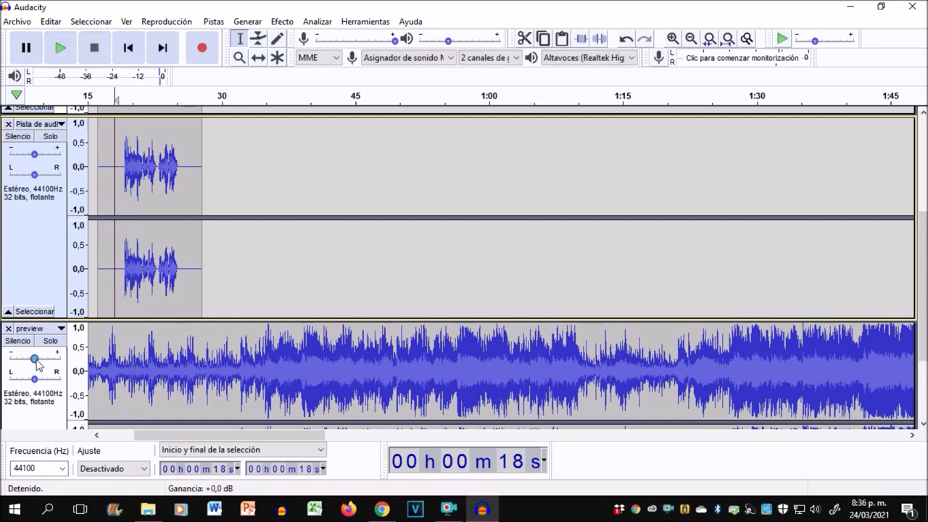
# Lower the preview music track's gain beneath the voice and replay the mix from about 18 seconds.
pyautogui.click(36, 360)
pyautogui.moveTo(37, 362); pyautogui.dragTo(28, 363)
pyautogui.scroll(-3, 24, 363)
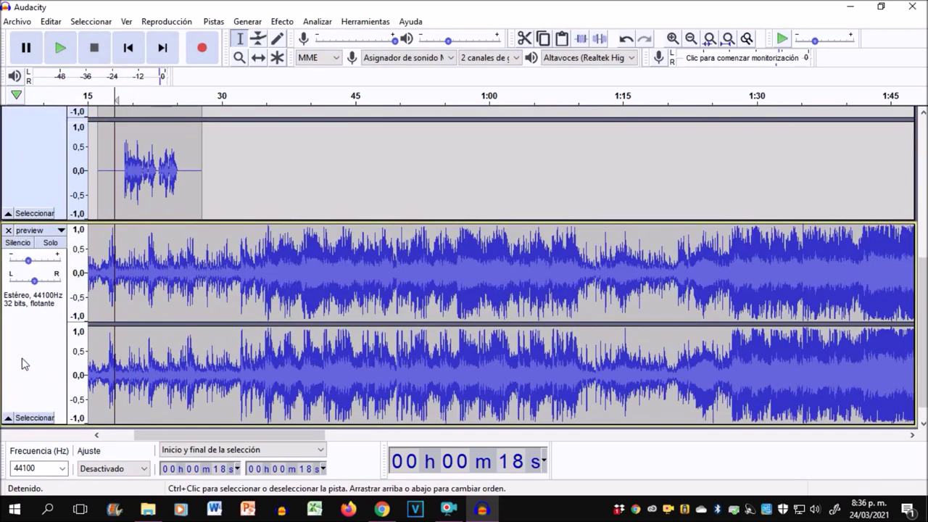
pyautogui.press('space')
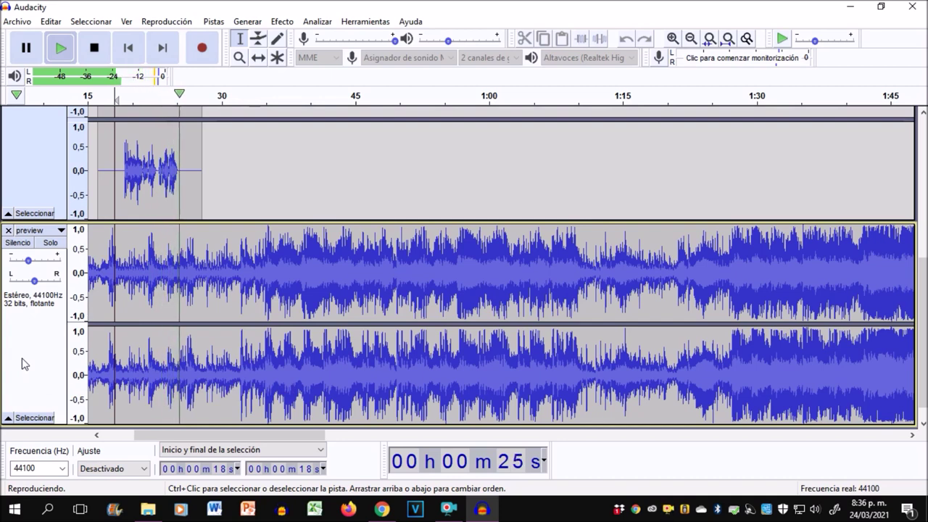
pyautogui.press('space')
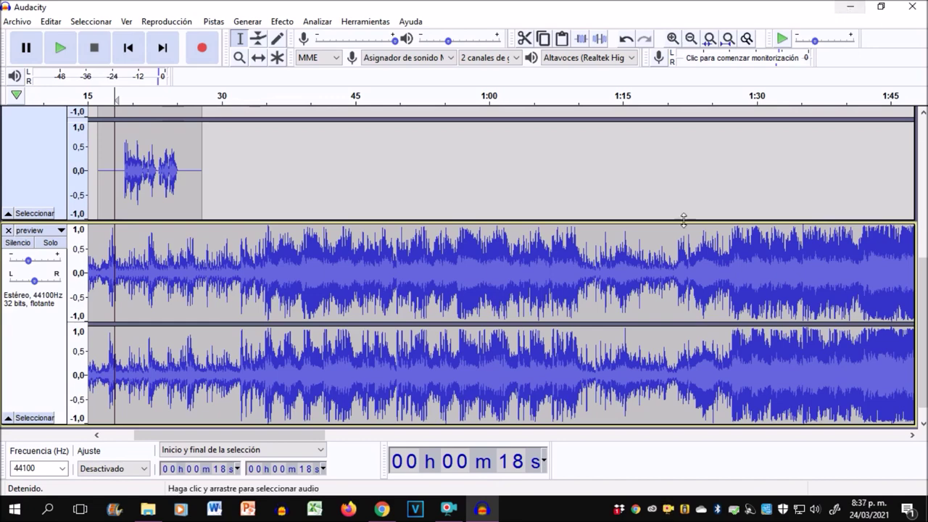
# Switch to Chrome, show the open YouTube channel page and close its notifications list.
pyautogui.click(382, 510)
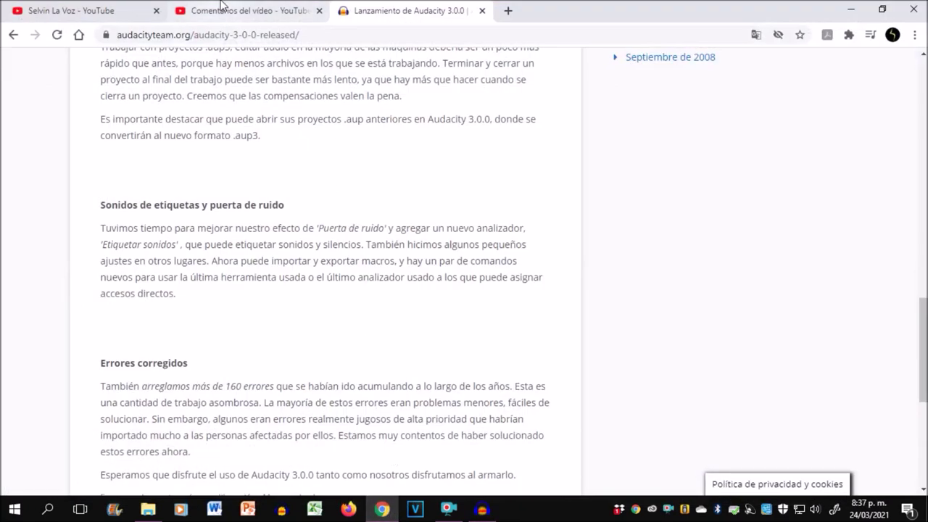
pyautogui.click(85, 9)
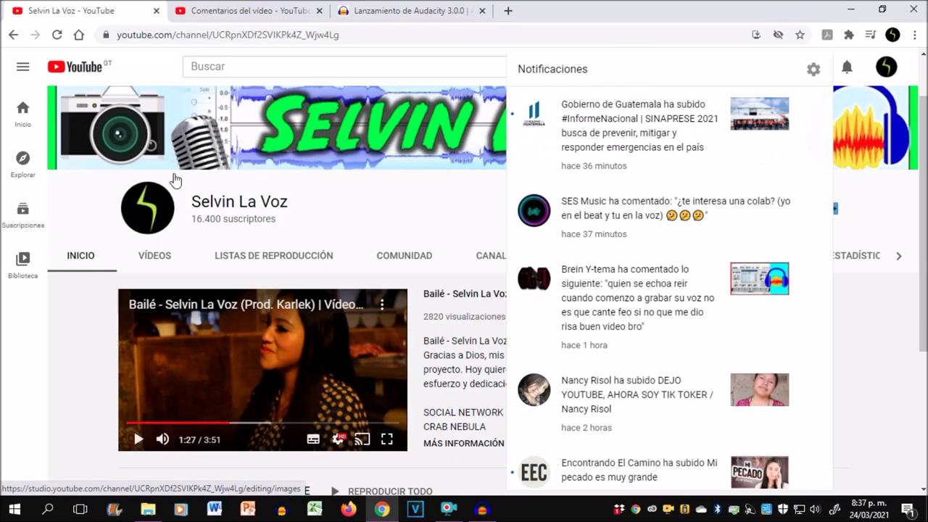
pyautogui.click(846, 67)
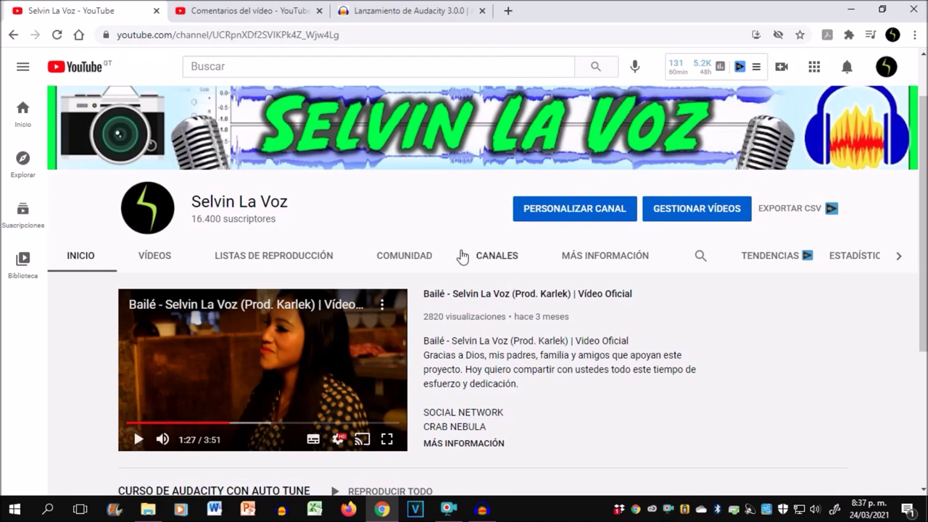
# Play the featured "Bailé" music video on the channel page for a few seconds and pause it.
pyautogui.click(260, 338)
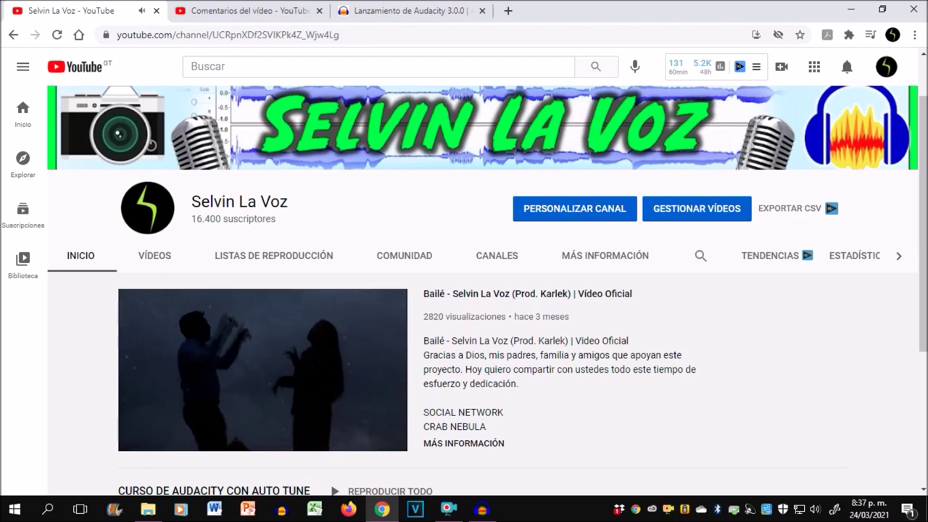
pyautogui.click(265, 331)
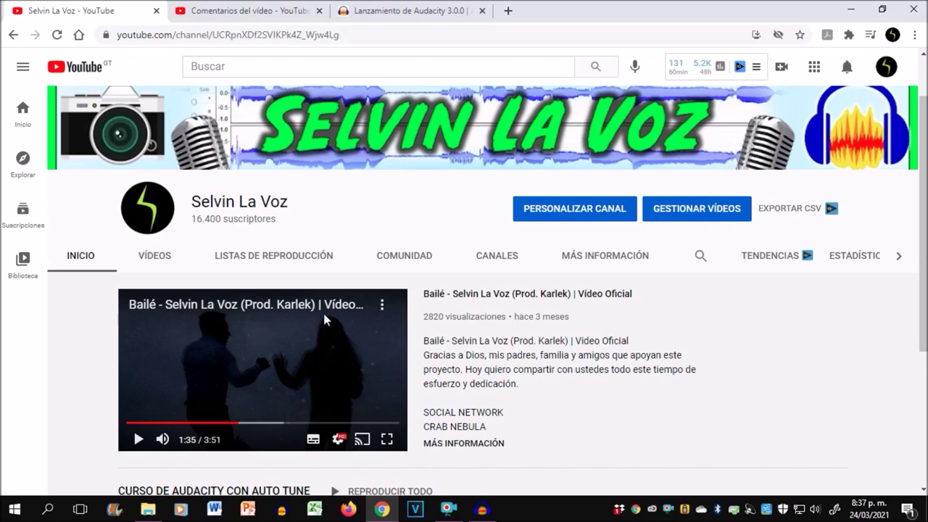
# Review the unanswered comments on the Audacity 3.0 update video in YouTube Studio and open the last commenter's channel in a new tab.
pyautogui.click(265, 6)
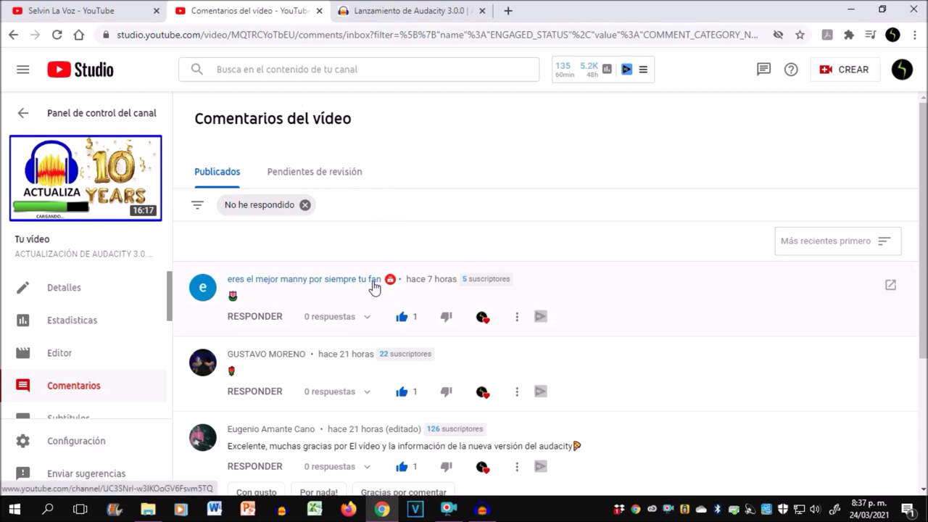
pyautogui.scroll(-1, 374, 287)
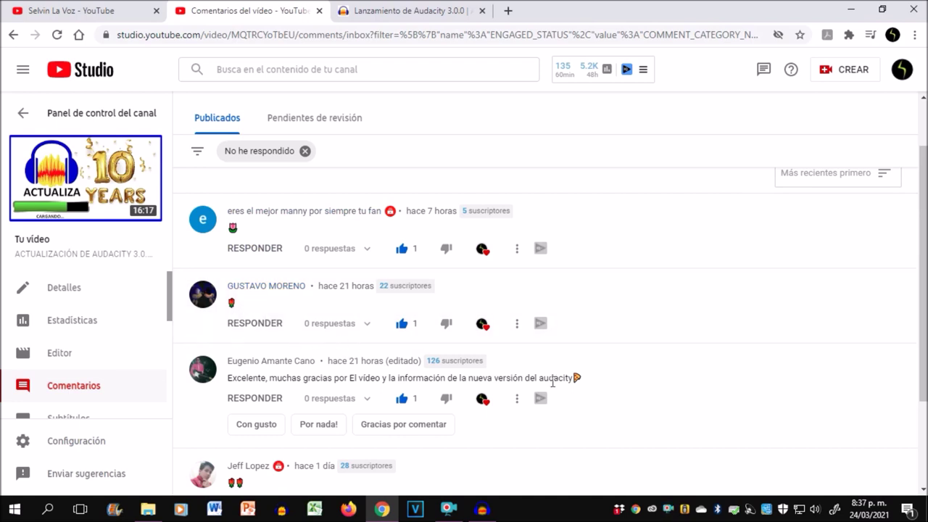
pyautogui.scroll(-1, 584, 384)
pyautogui.scroll(-1, 584, 384)
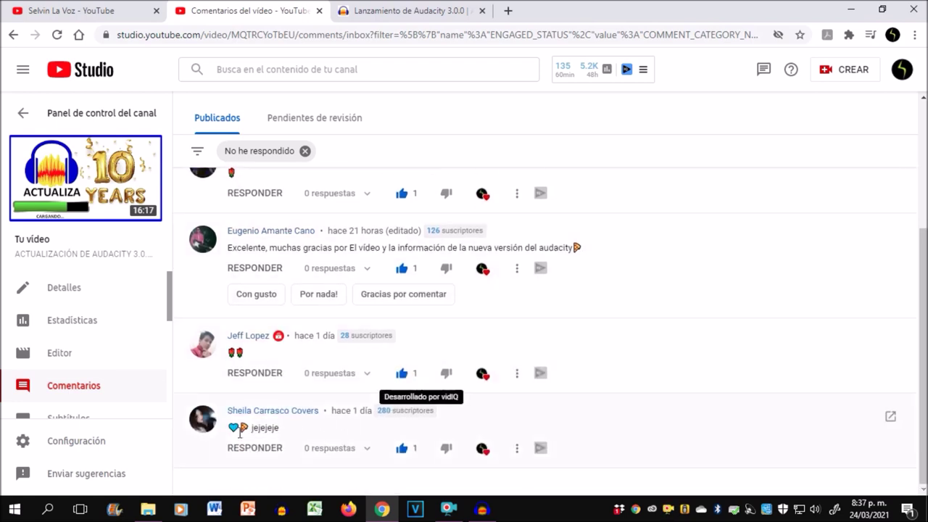
pyautogui.scroll(2, 408, 404)
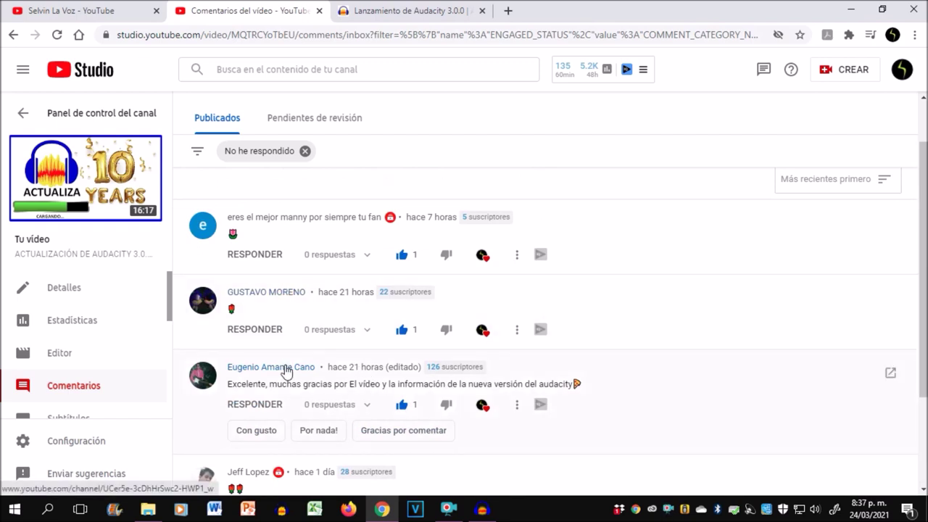
pyautogui.scroll(-1, 286, 370)
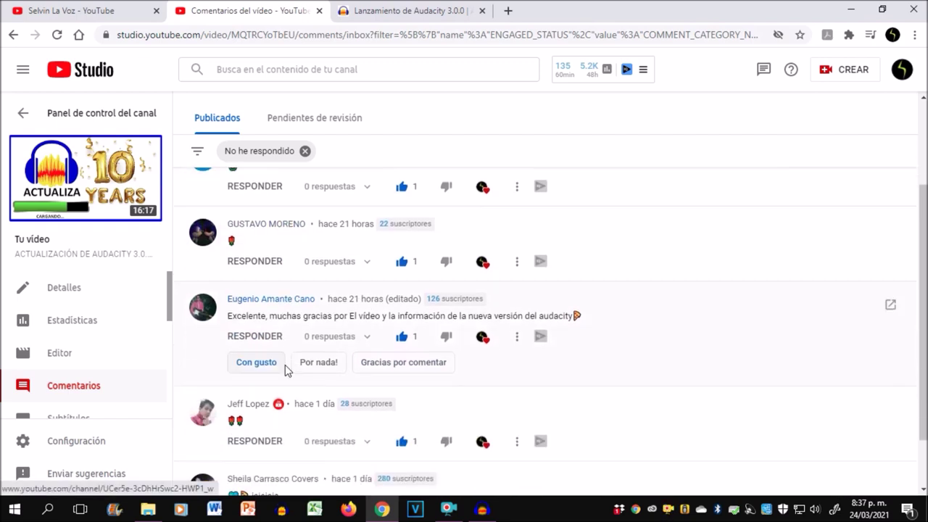
pyautogui.scroll(-1, 285, 366)
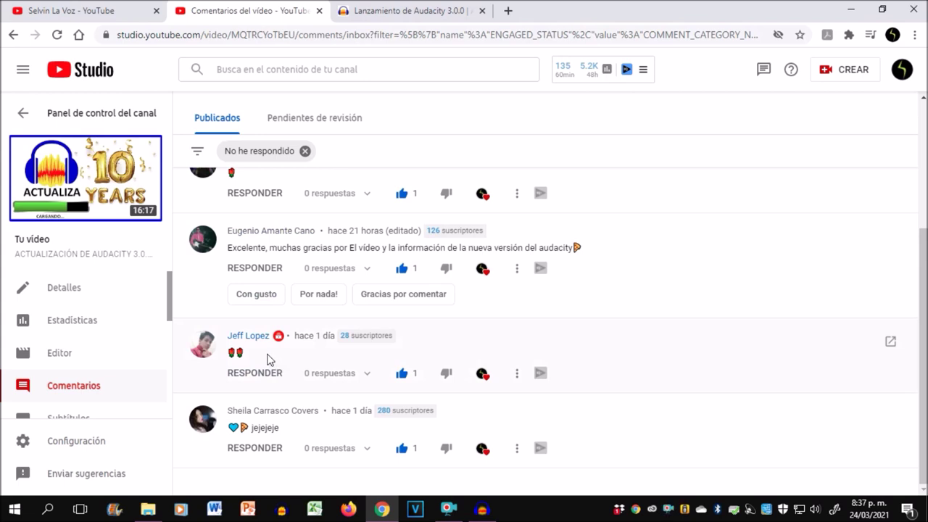
pyautogui.moveTo(278, 338)
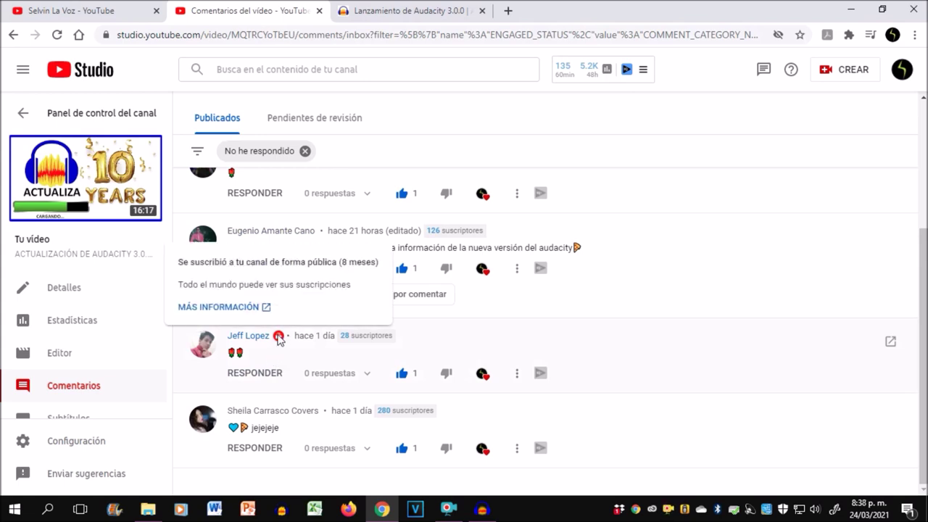
pyautogui.middleClick(247, 419)
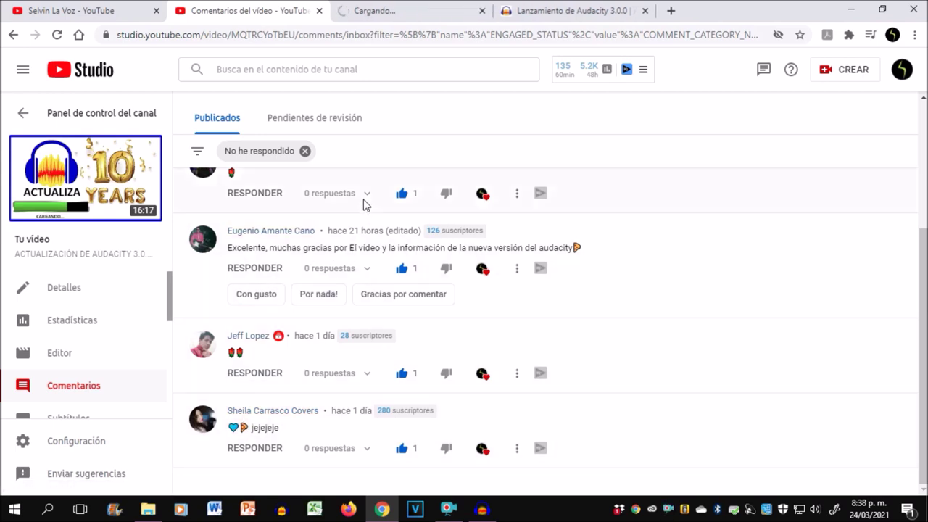